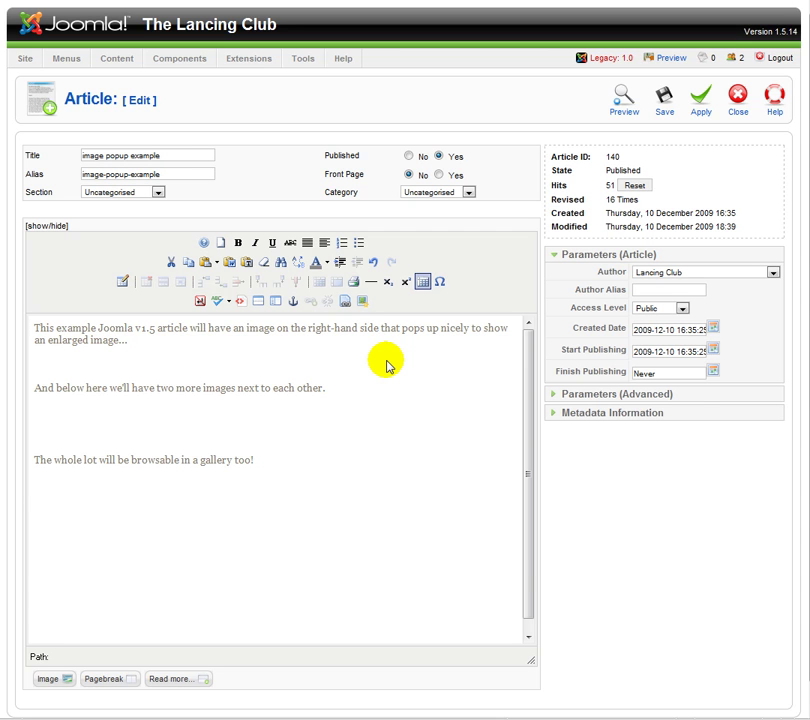
Place the insertion point before the article's opening text, create an image folder named johnny in the extended image manager and open it.
left_click(62, 338)
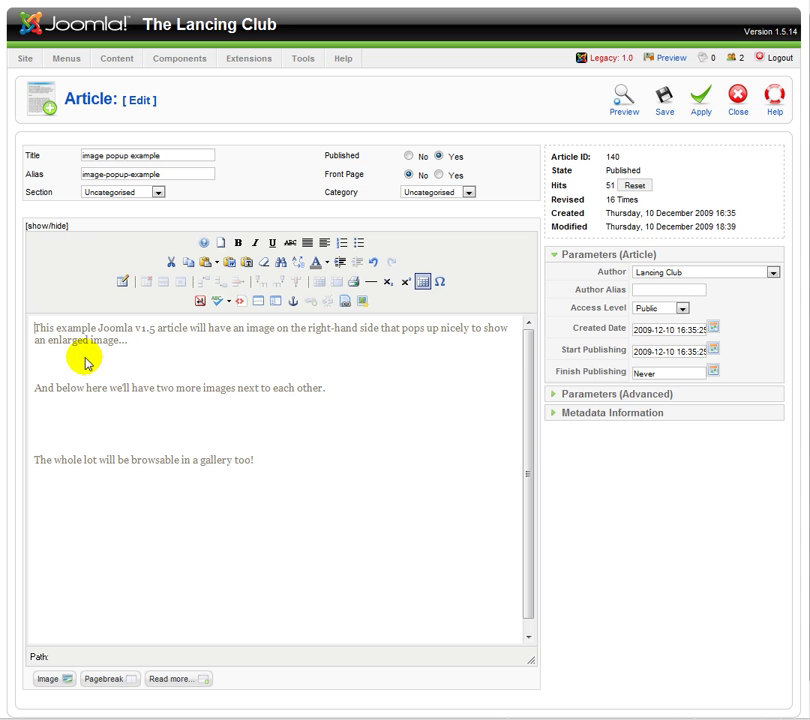
left_click(362, 300)
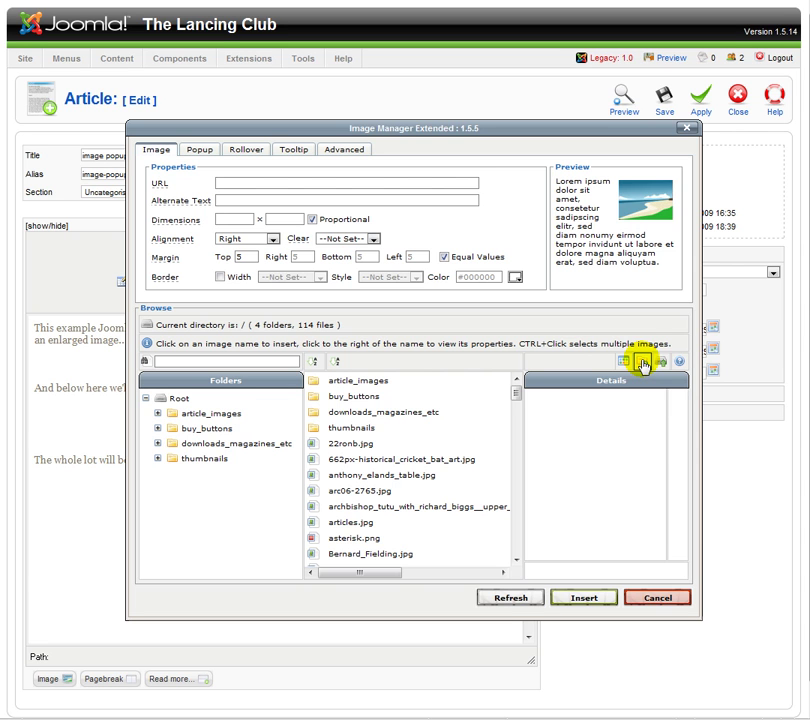
left_click(643, 364)
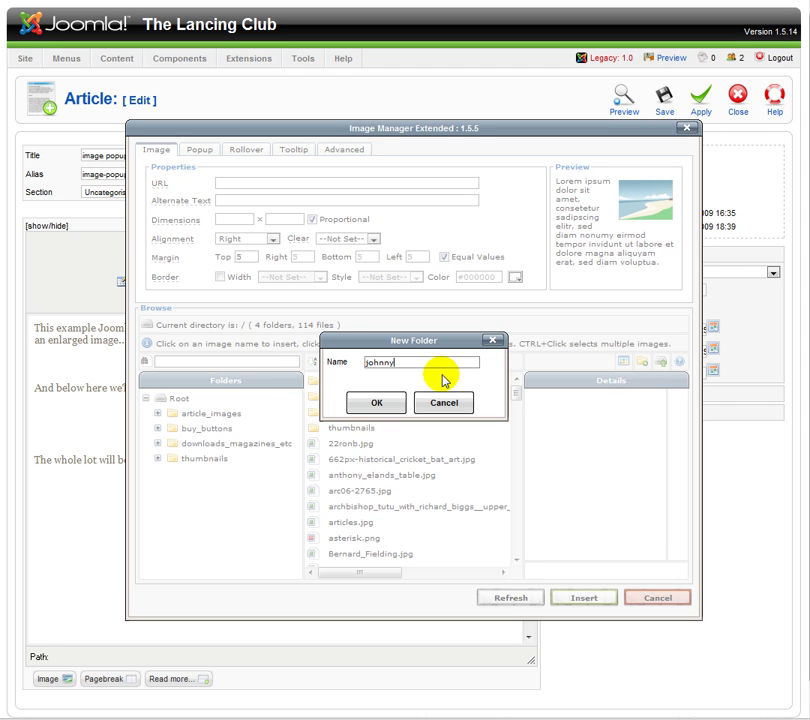
left_click(373, 403)
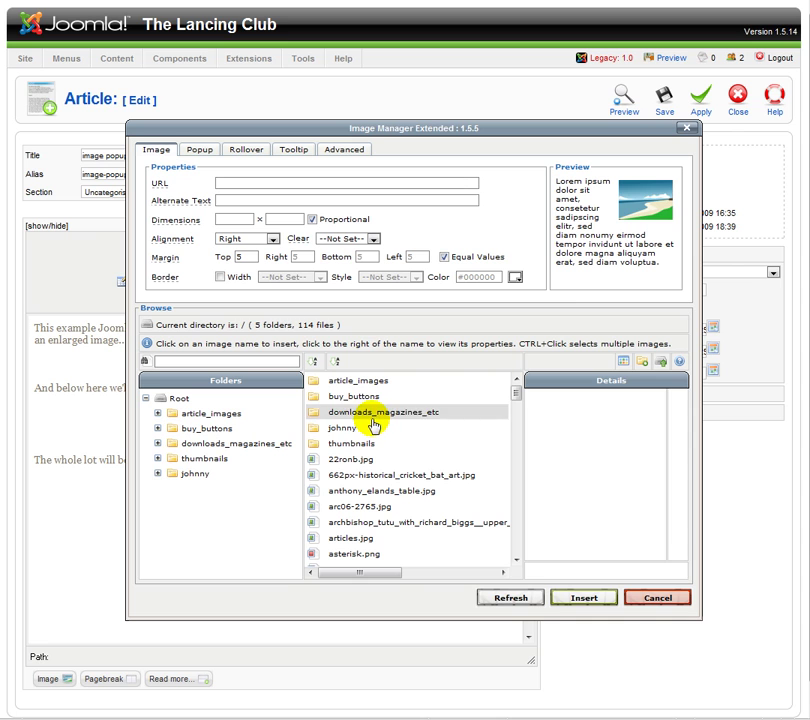
left_click(350, 431)
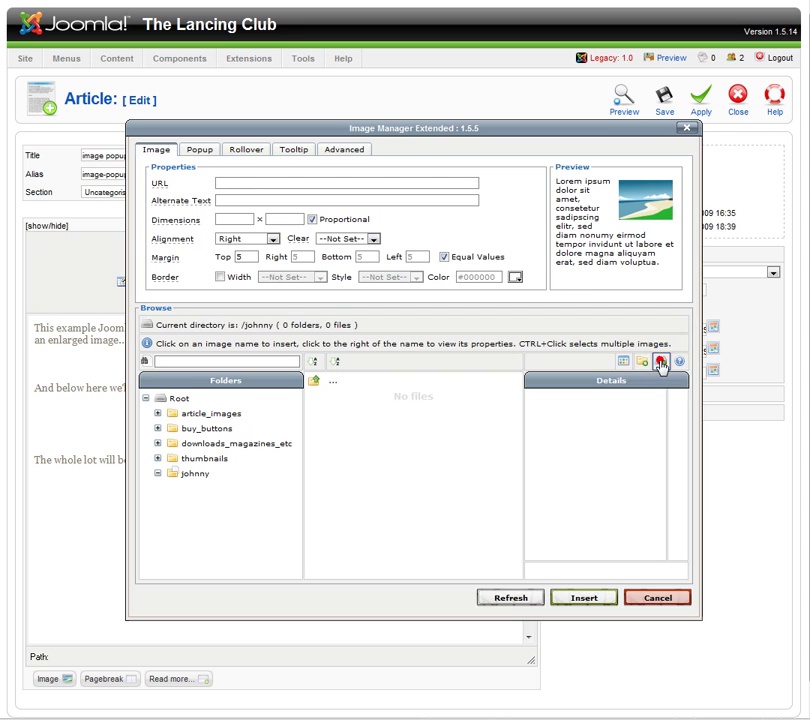
Queue johnny1.jpg, johnny2.jpg and johnny3.jpg for upload to the johnny folder.
left_click(660, 364)
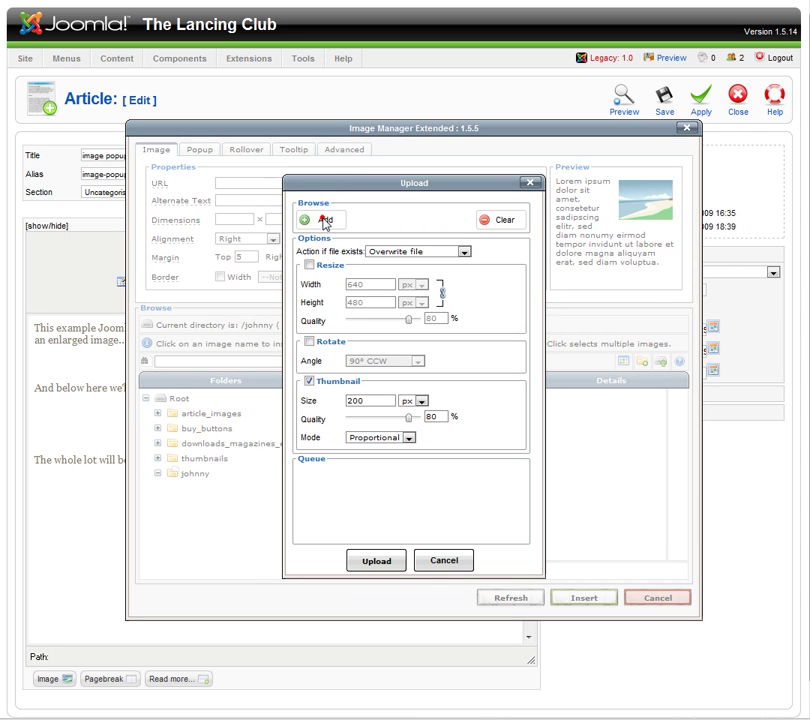
left_click(324, 222)
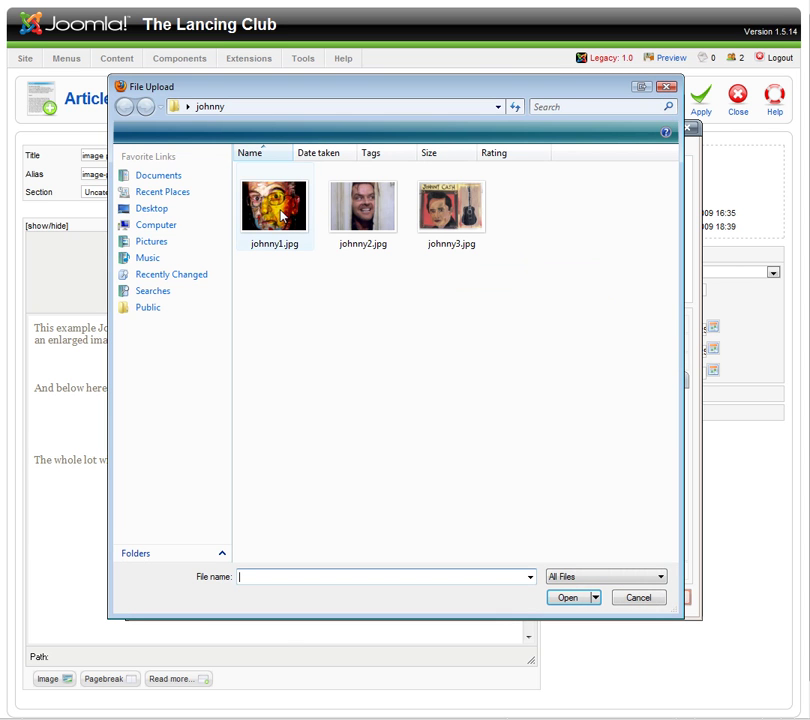
left_click(380, 304)
key("Return")
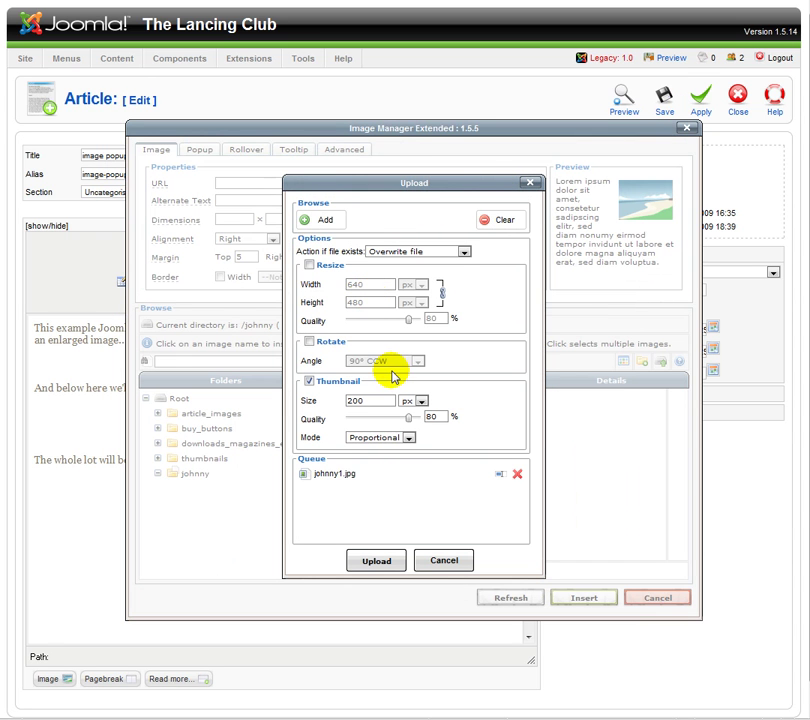
left_click(322, 214)
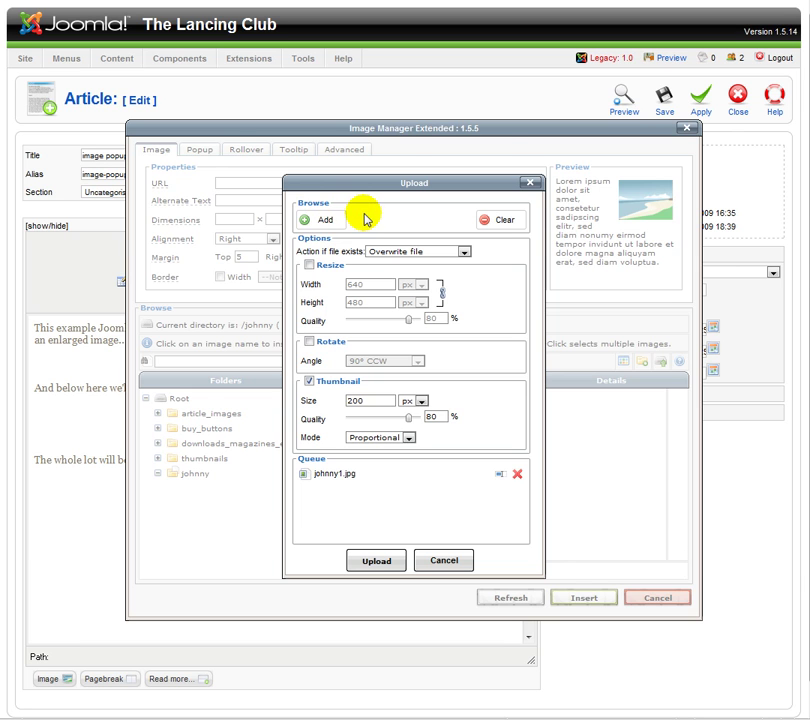
left_click(368, 219)
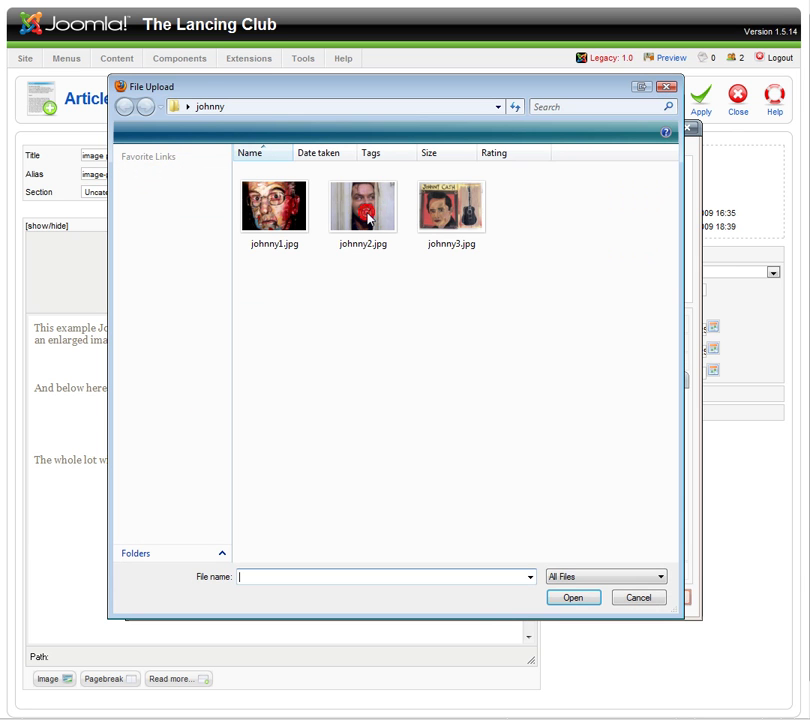
double_click(368, 219)
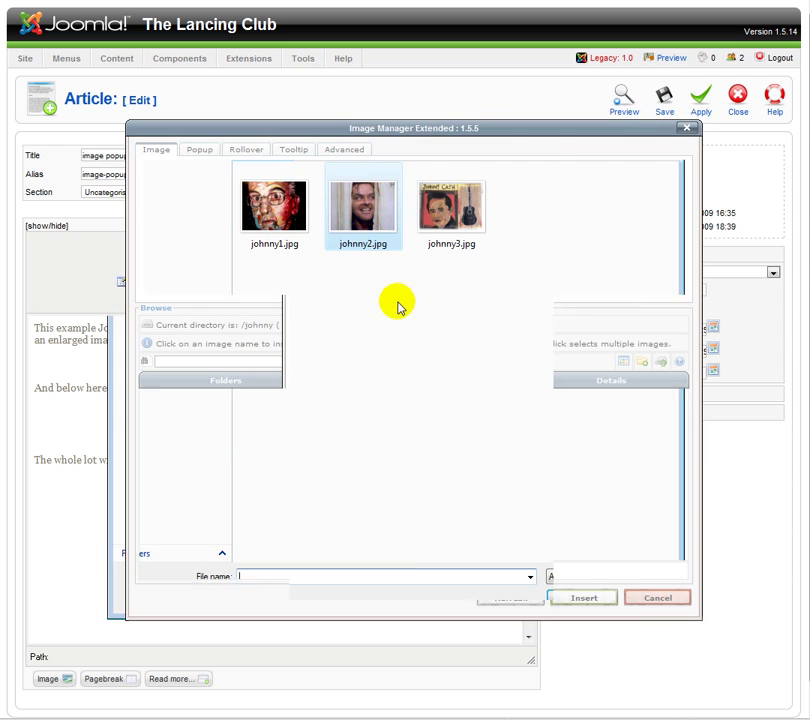
left_click(325, 219)
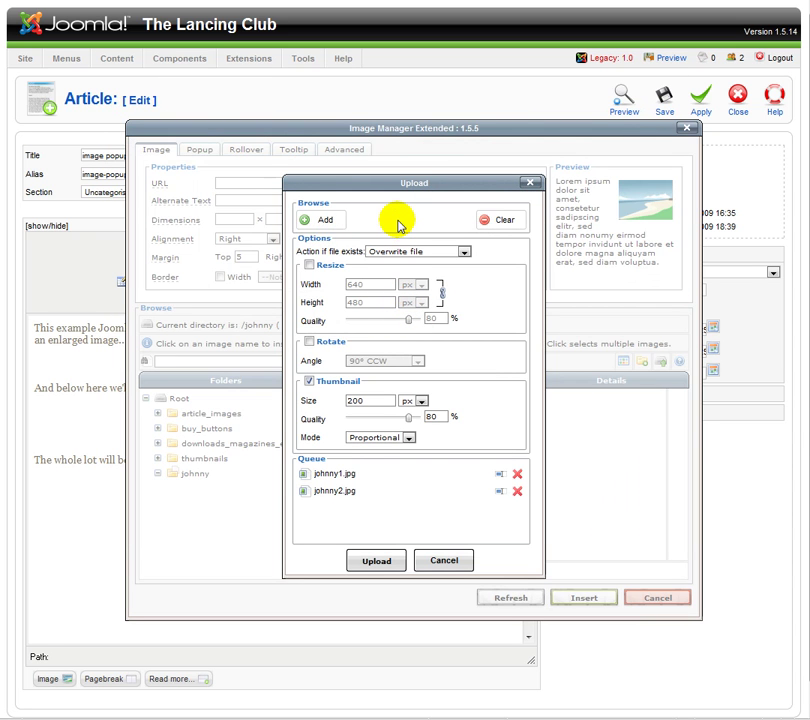
double_click(434, 215)
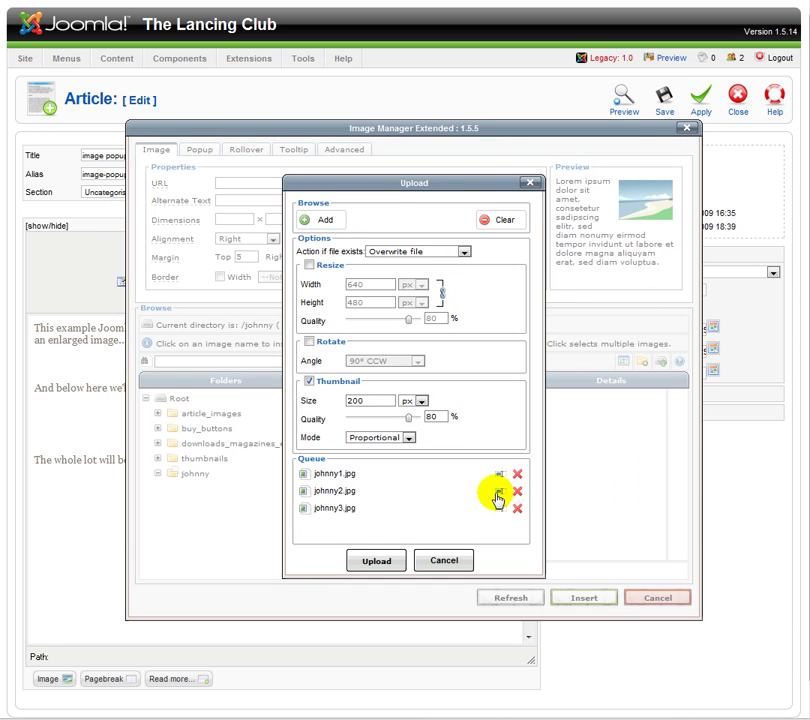
Upload the three queued images with their file names and 200 px proportional thumbnails, and close the upload dialog.
left_click(500, 477)
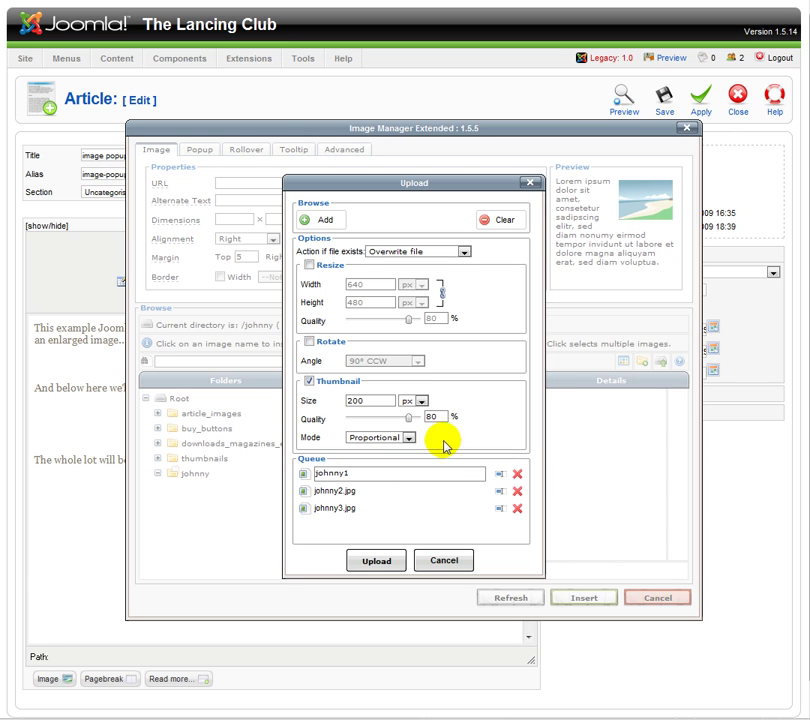
left_click(478, 409)
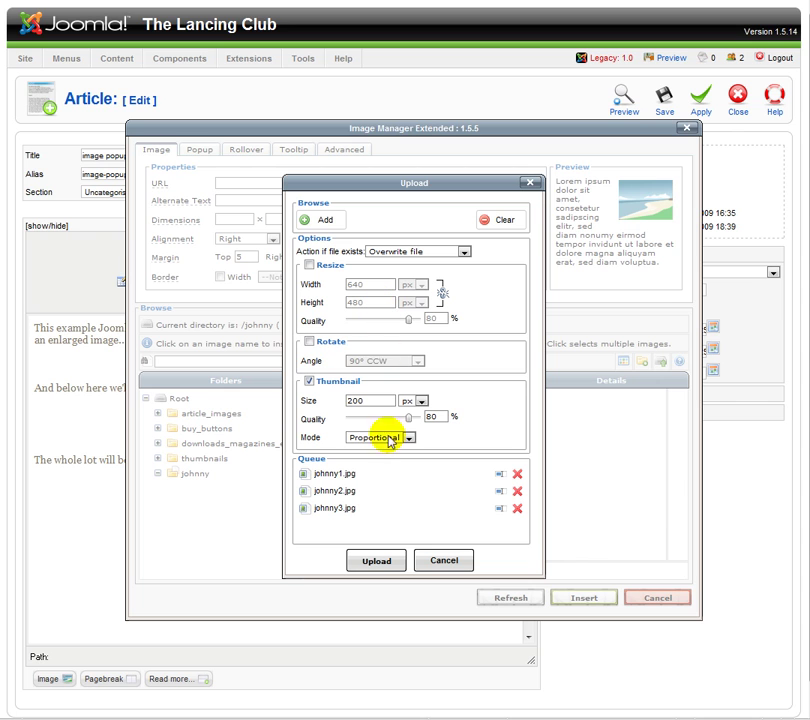
left_click(377, 562)
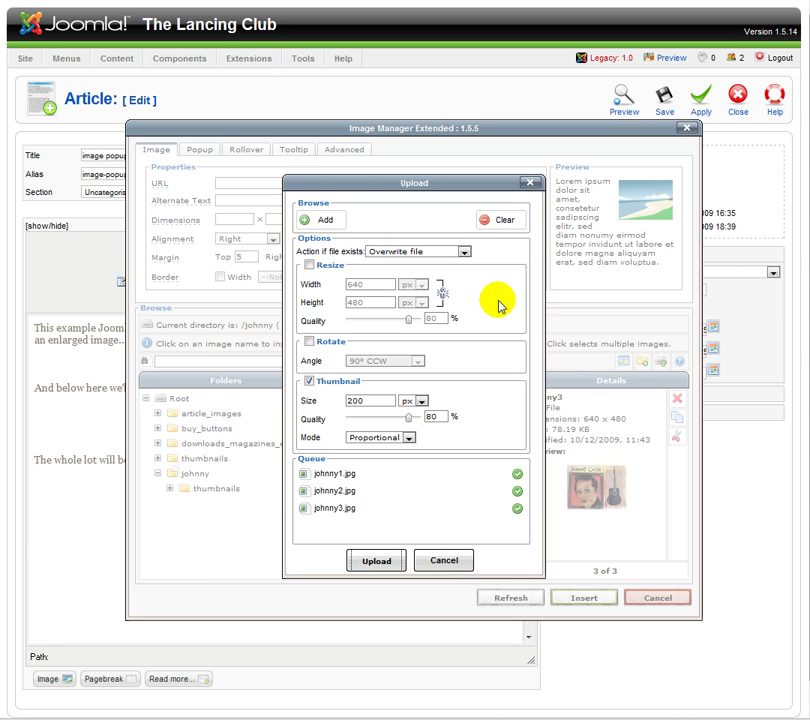
left_click(530, 183)
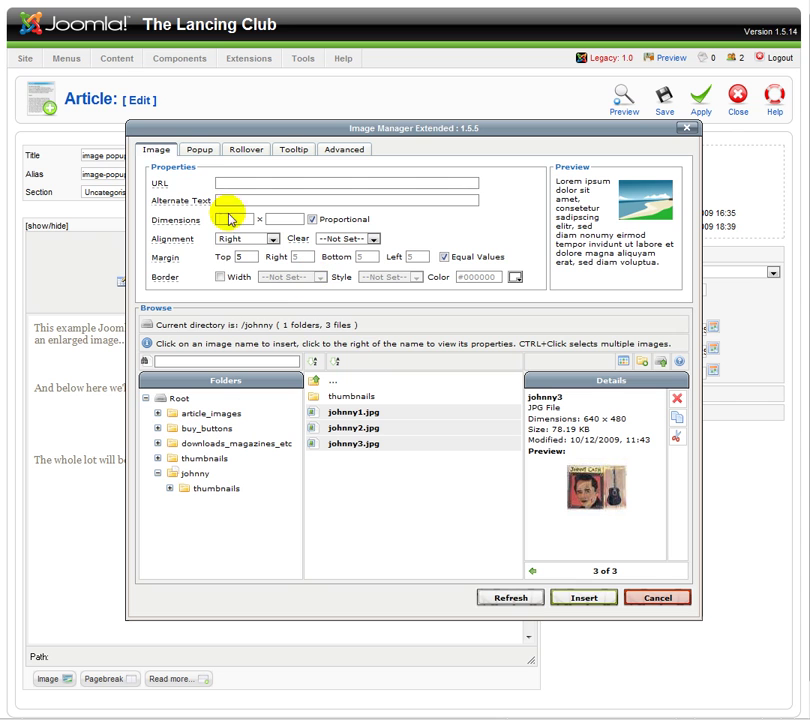
Enable the JCE Utilities popup and choose johnny1.jpg as the image, using its associated thumbnail.
left_click(196, 156)
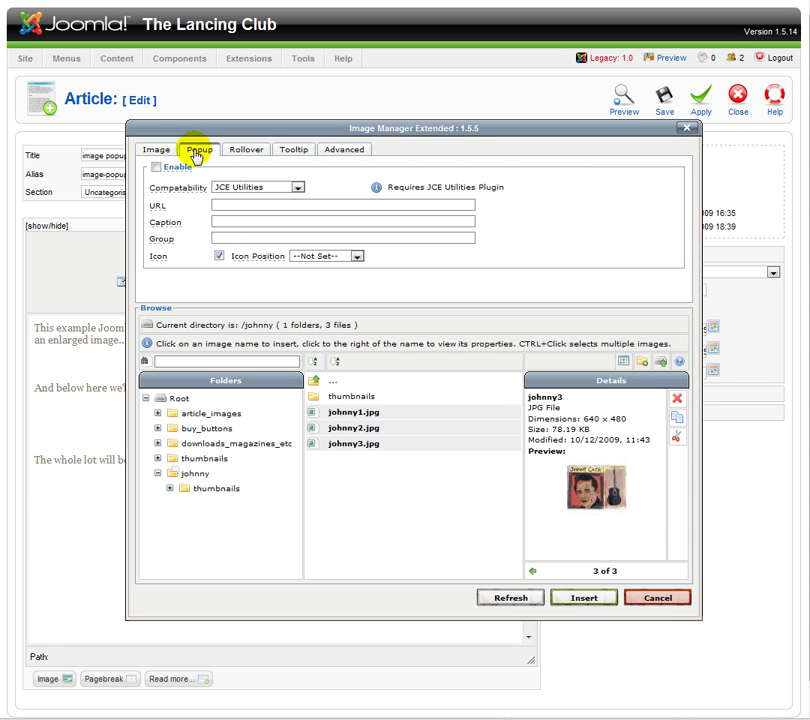
left_click(156, 168)
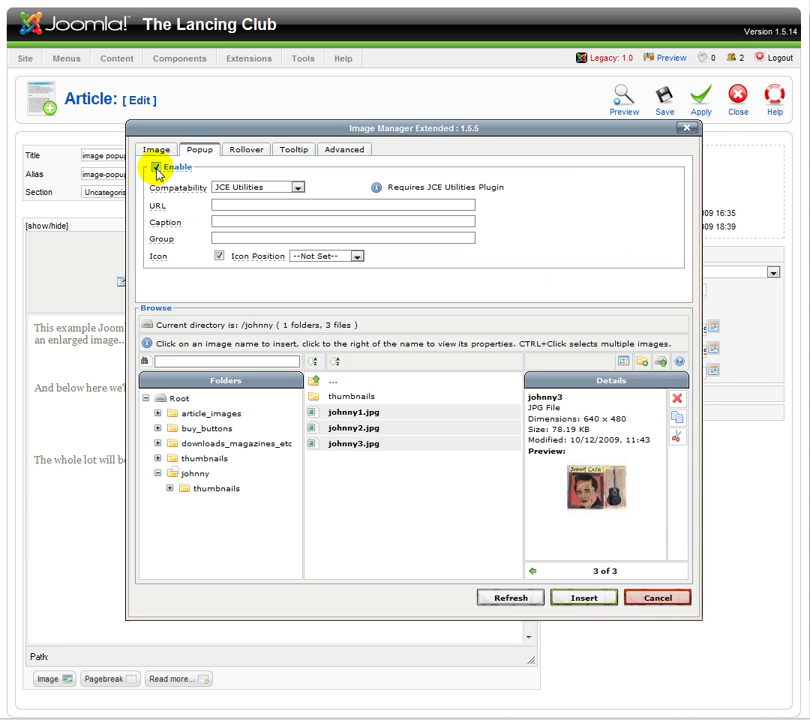
left_click(348, 417)
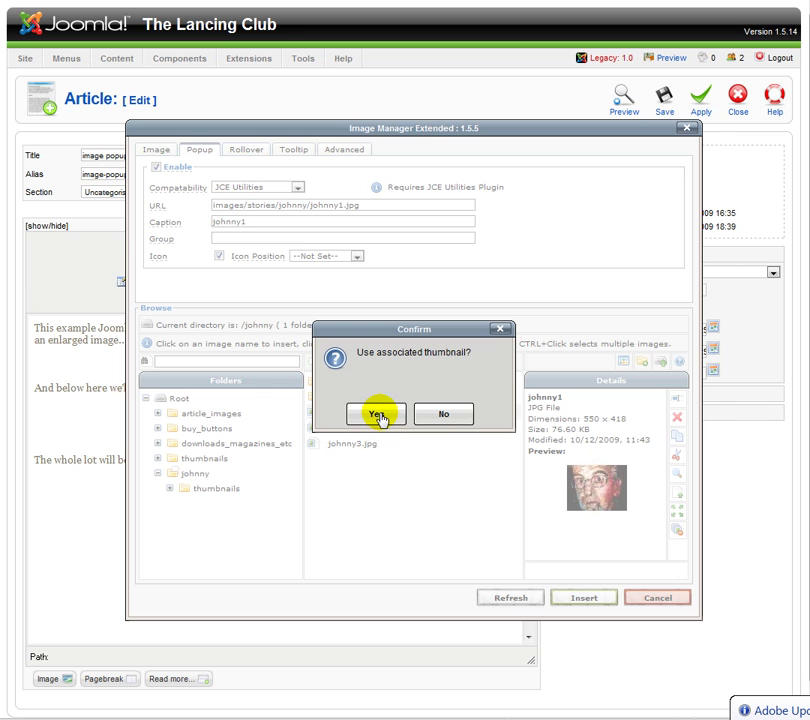
left_click(376, 414)
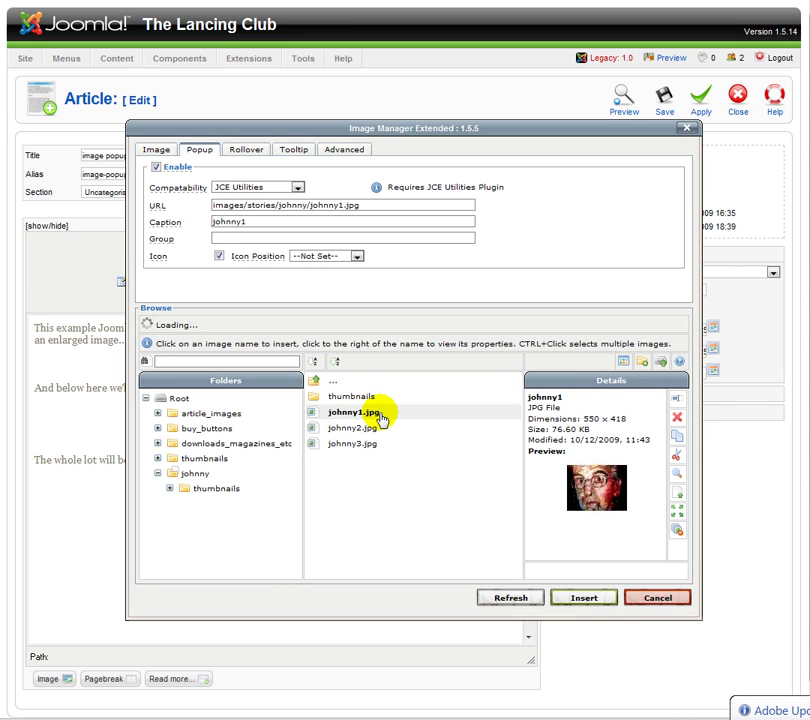
Set the popup caption of johnny1.jpg to "Johnny 1 - a painting".
left_click_drag(357, 205, 207, 205)
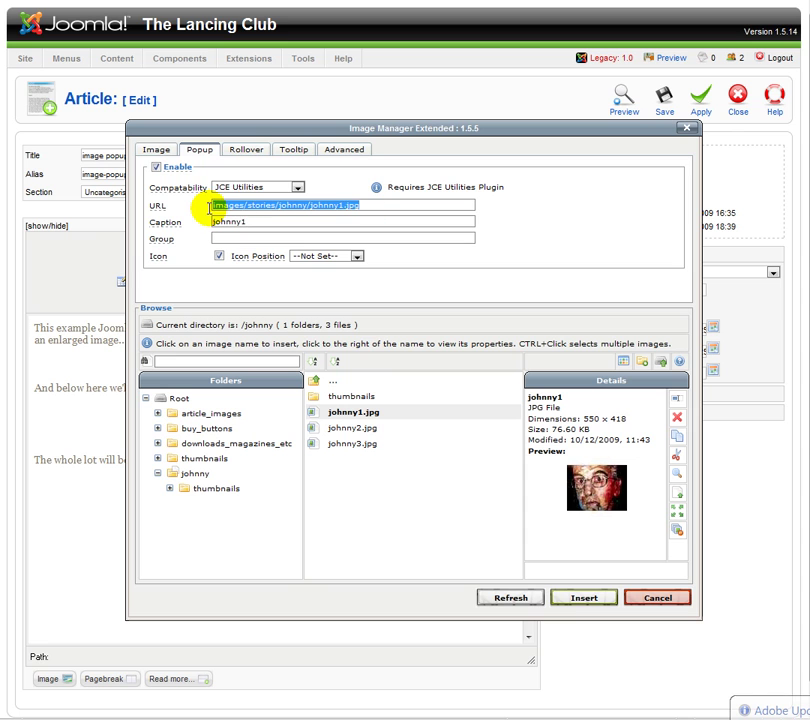
left_click(265, 222)
double_click(260, 221)
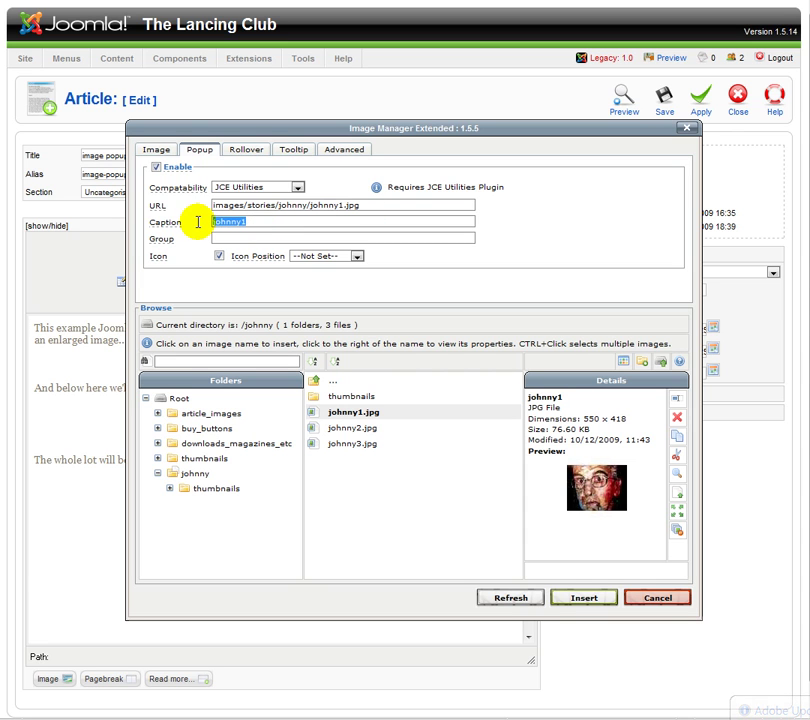
type("Jo")
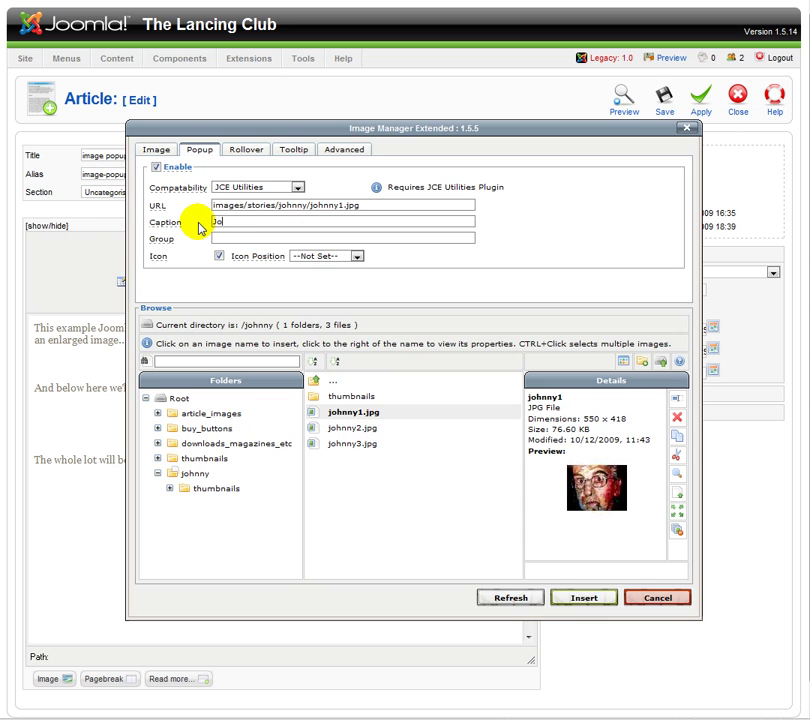
type("hnny 1 - a painting")
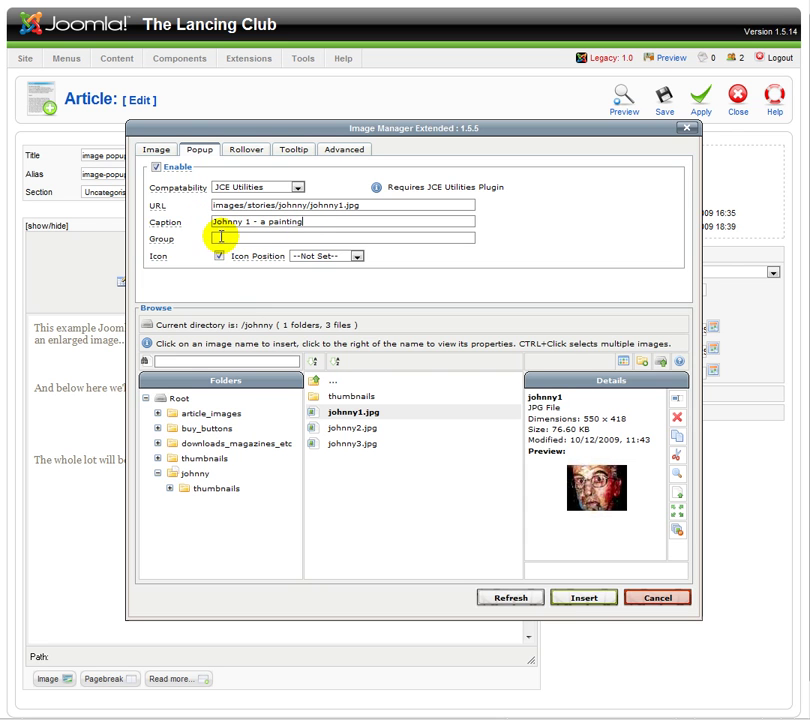
Assign the popup to the group "johnny-gallery".
mouse_move(155, 241)
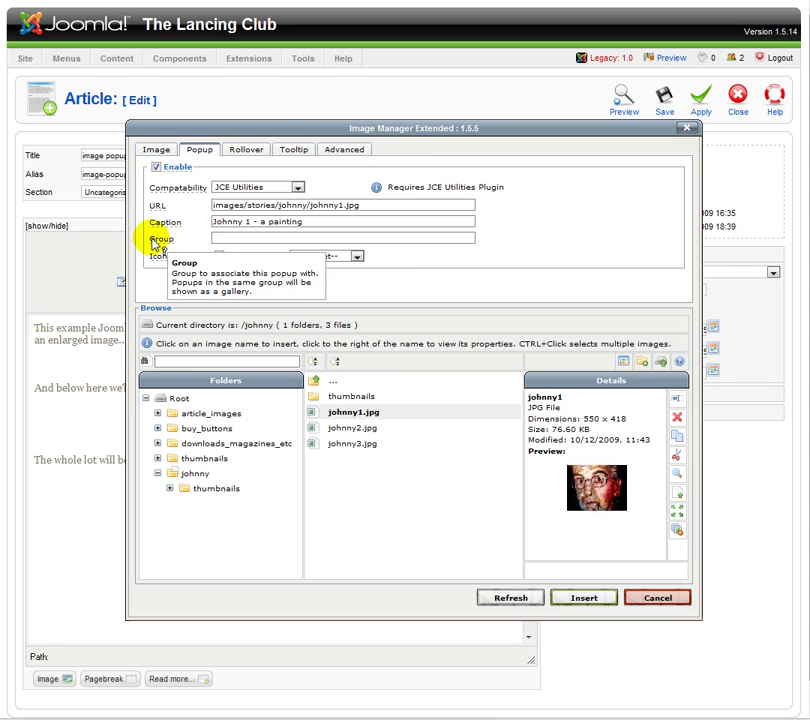
left_click(225, 237)
type("johnny")
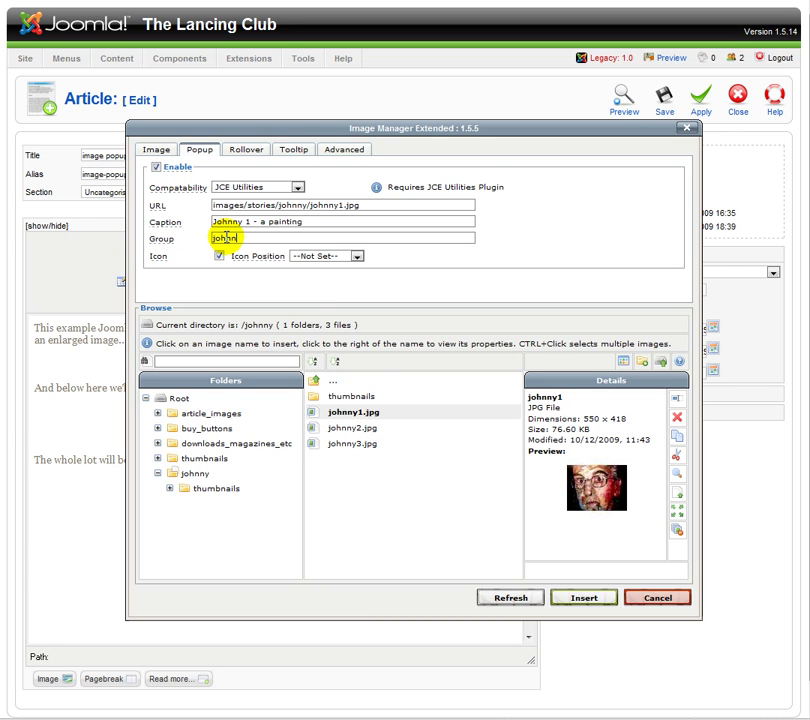
type("-gallery")
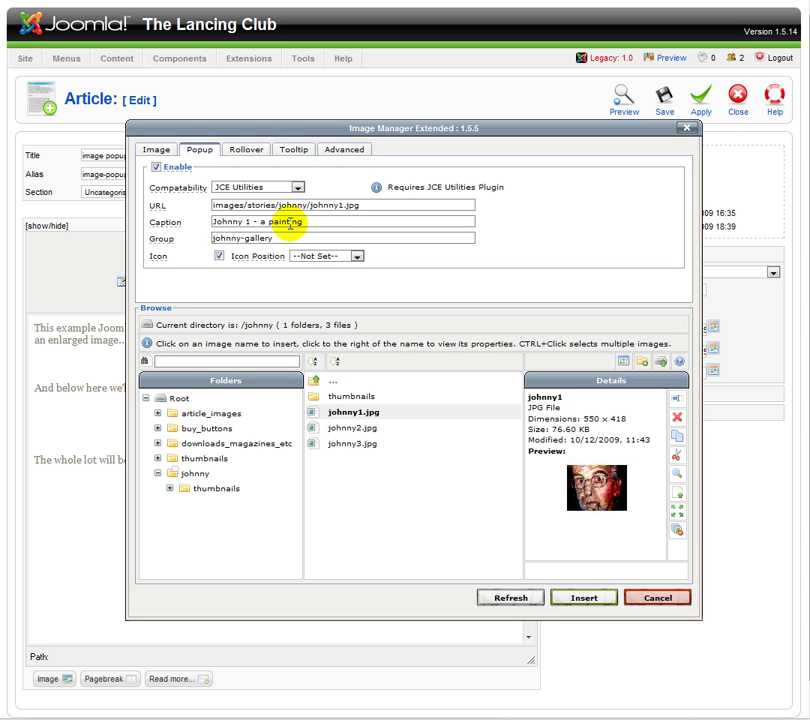
Copy the popup caption "Johnny 1 - a painting" into the image's title attribute and alternate text.
left_click_drag(312, 220, 202, 218)
key("ctrl+c")
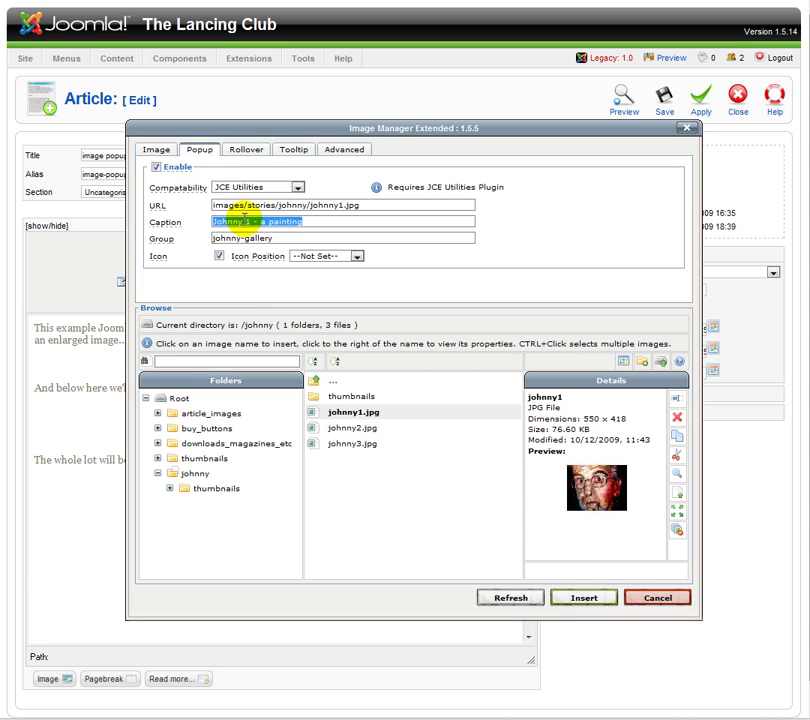
left_click(343, 151)
left_click(264, 235)
key("ctrl+v")
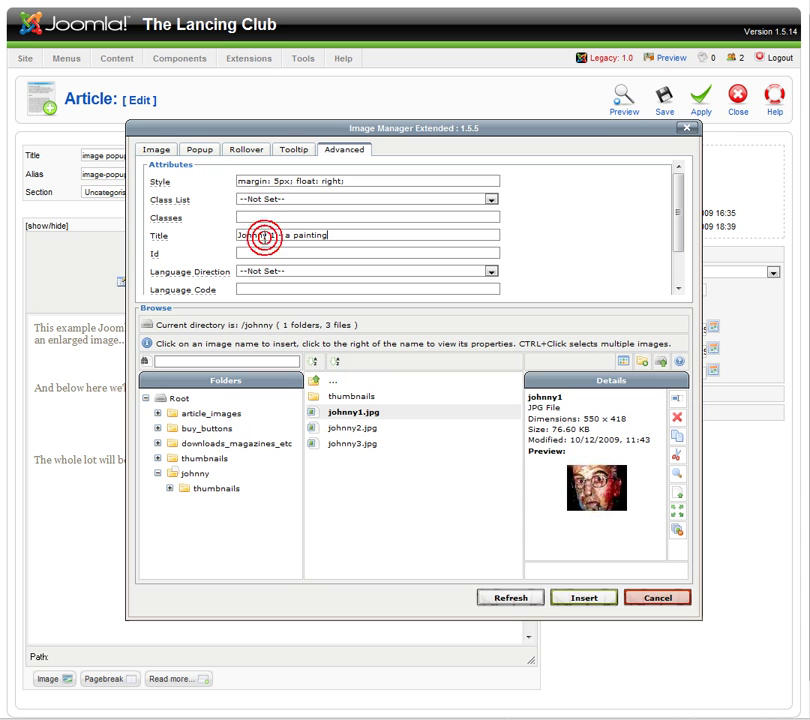
left_click(158, 150)
double_click(258, 199)
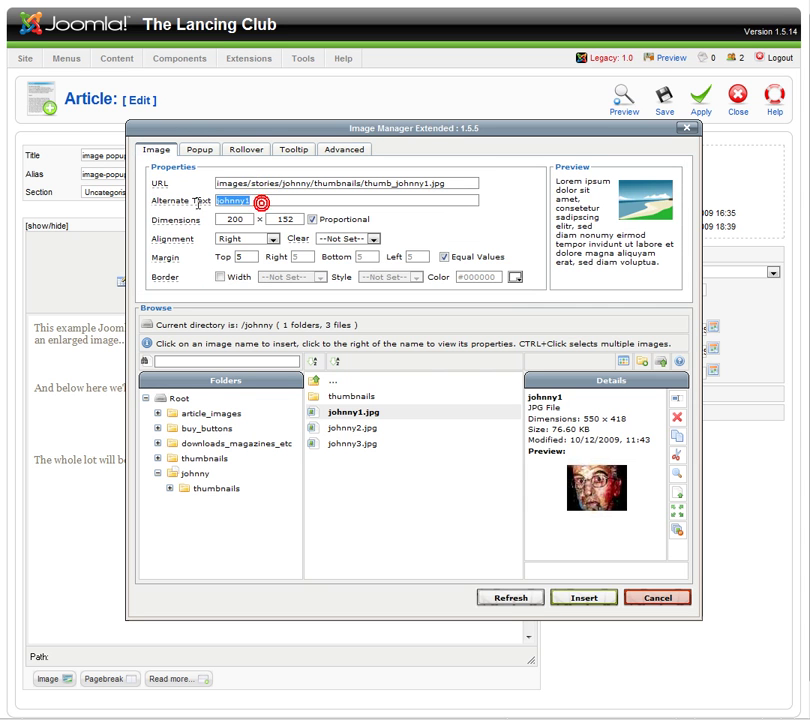
key("ctrl+v")
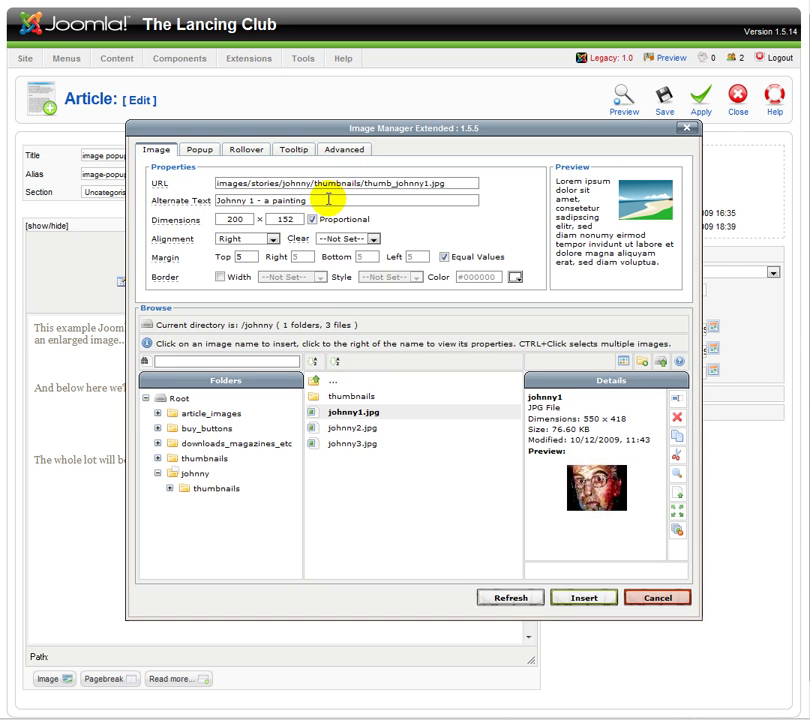
Set the image's alignment to Middle.
left_click(242, 224)
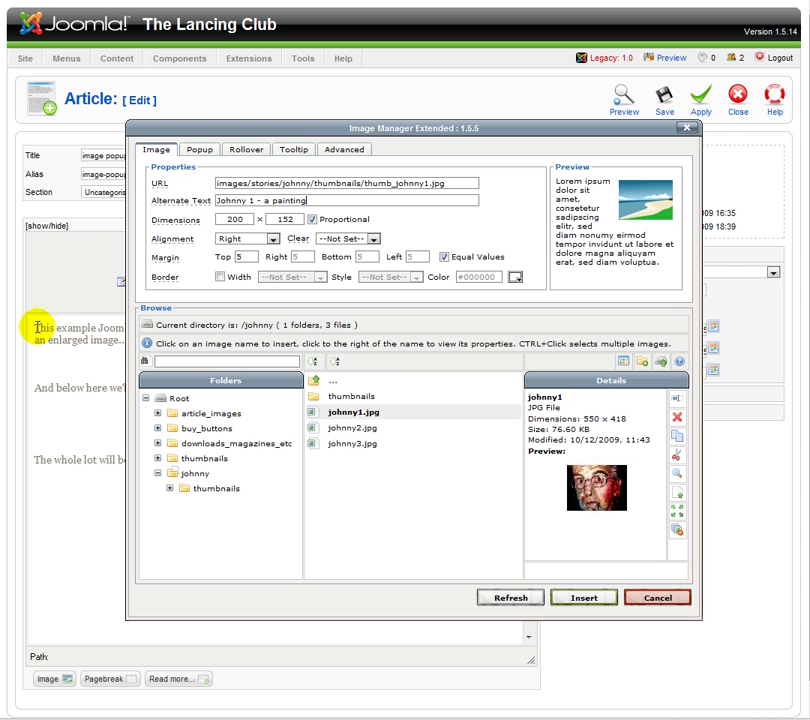
left_click(256, 239)
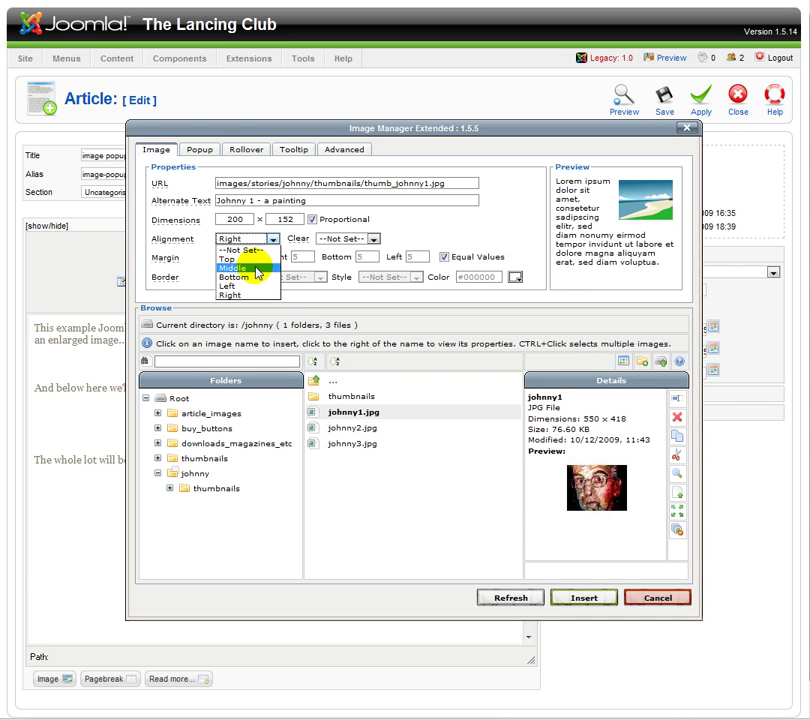
left_click(258, 269)
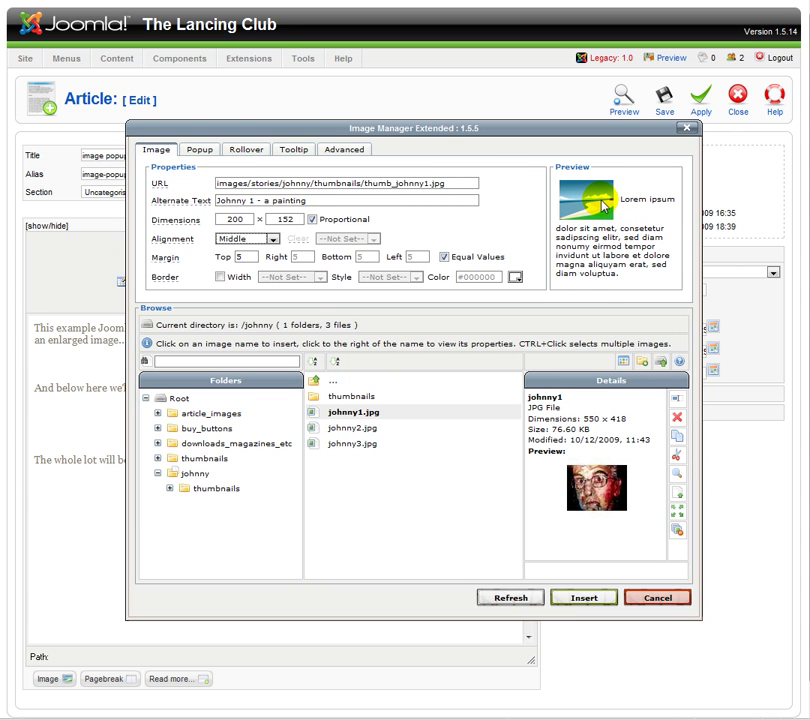
Insert the johnny1 thumbnail into the article with Right alignment and apply the article changes.
left_click(272, 240)
left_click(240, 295)
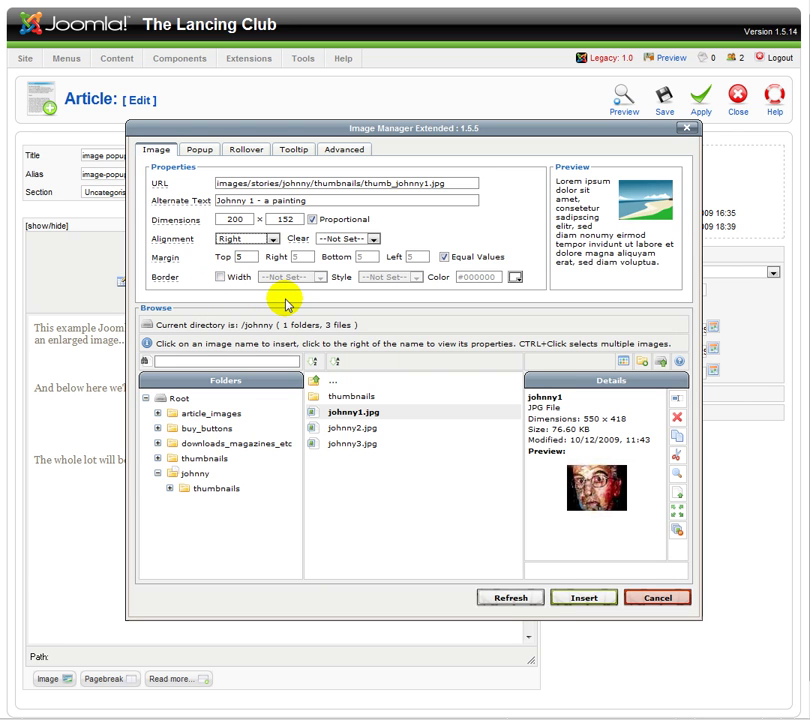
left_click(597, 600)
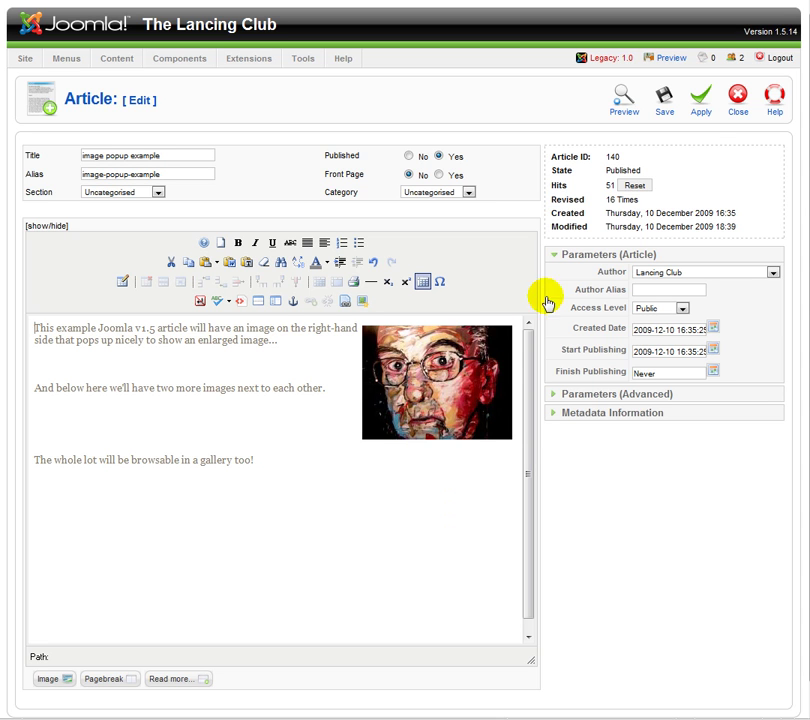
left_click(705, 100)
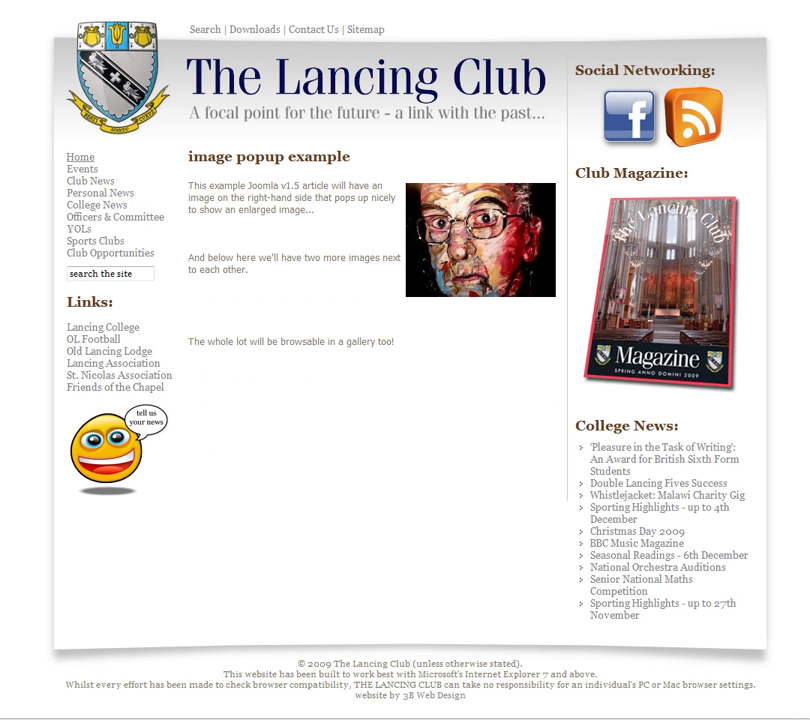
View the painting's enlarged popup on the published article page, close it and return to the article editor.
left_click(460, 256)
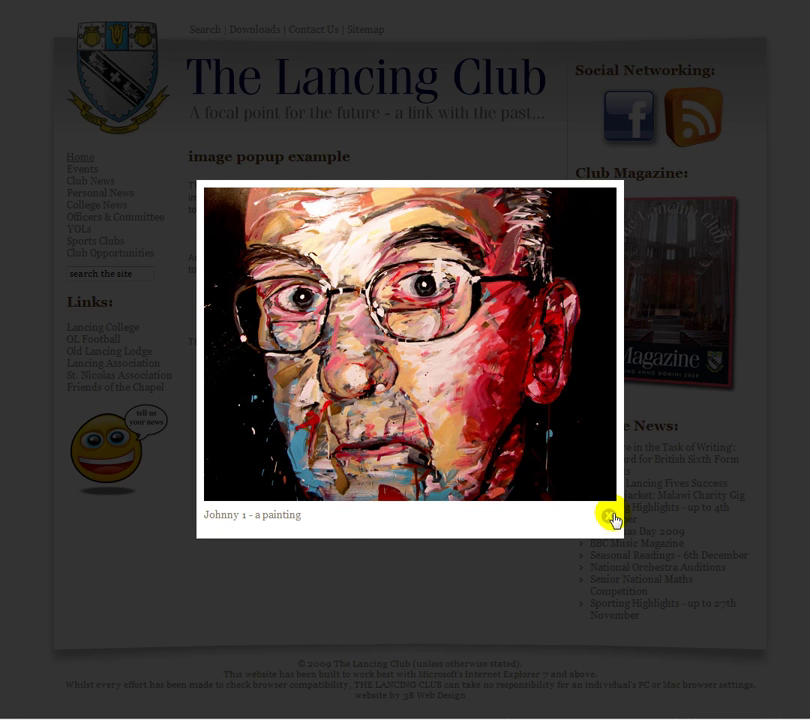
left_click(608, 516)
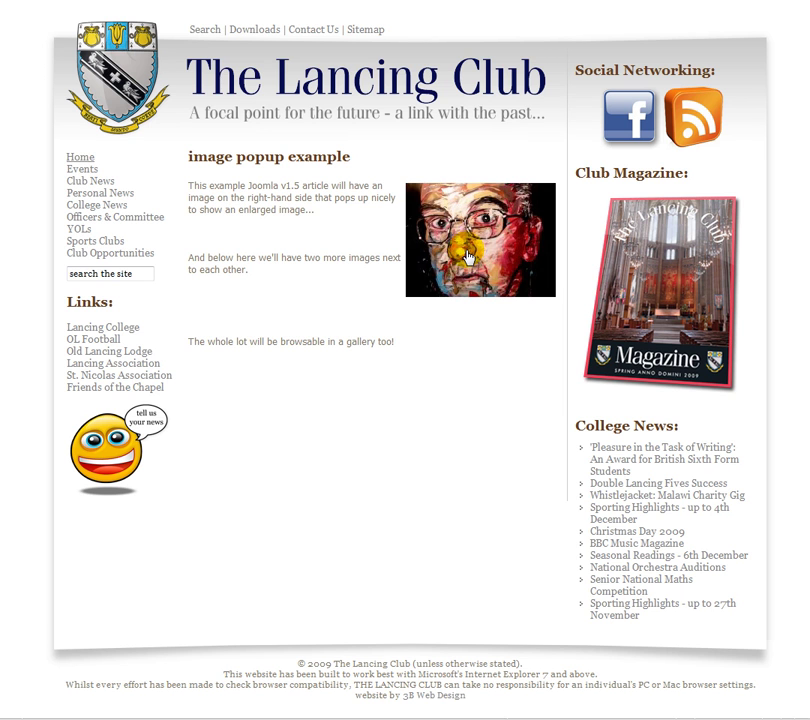
left_click(539, 49)
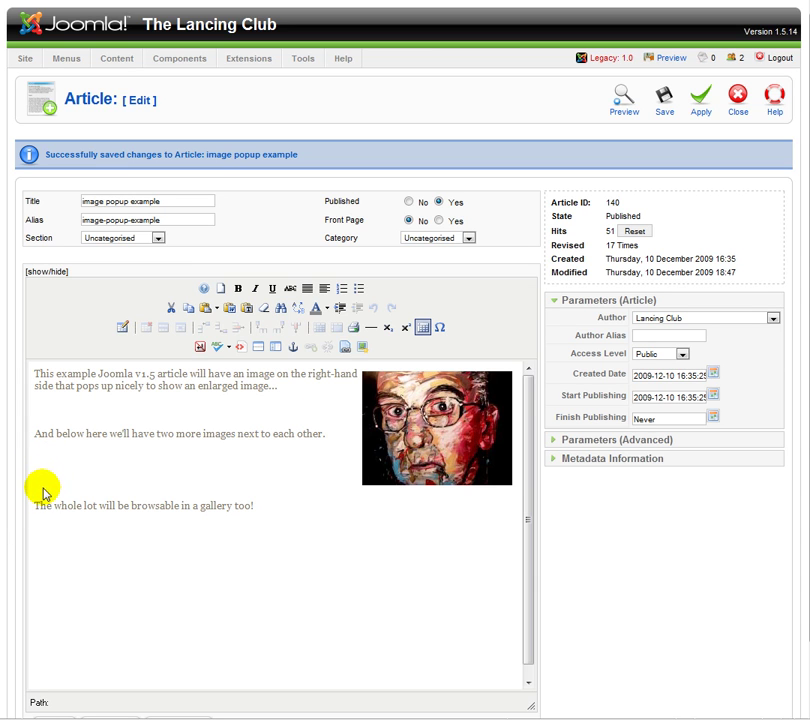
Start a new image below the article's last line with popup enabled, choosing johnny2.jpg and its associated thumbnail.
left_click(278, 519)
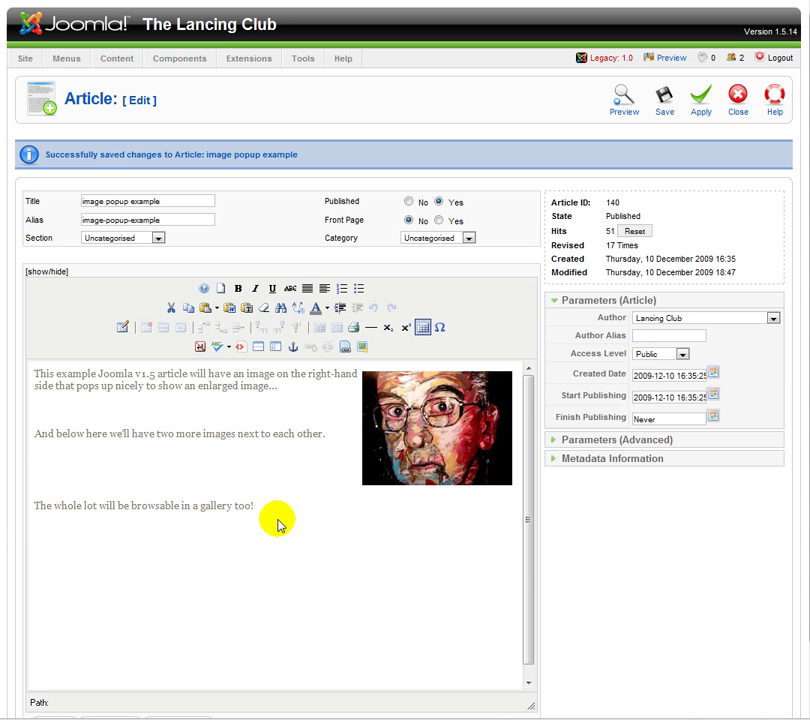
left_click(345, 350)
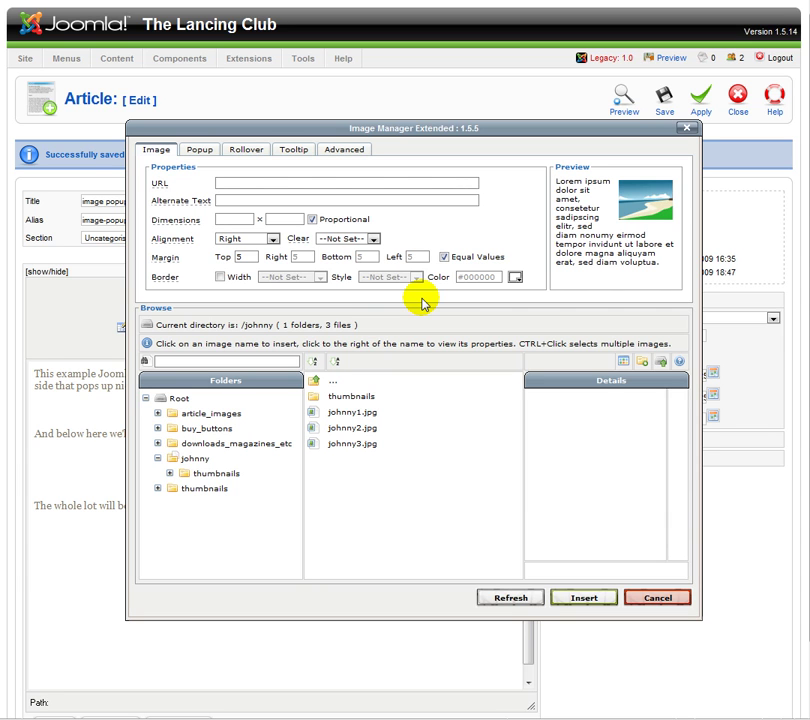
left_click(200, 151)
left_click(156, 168)
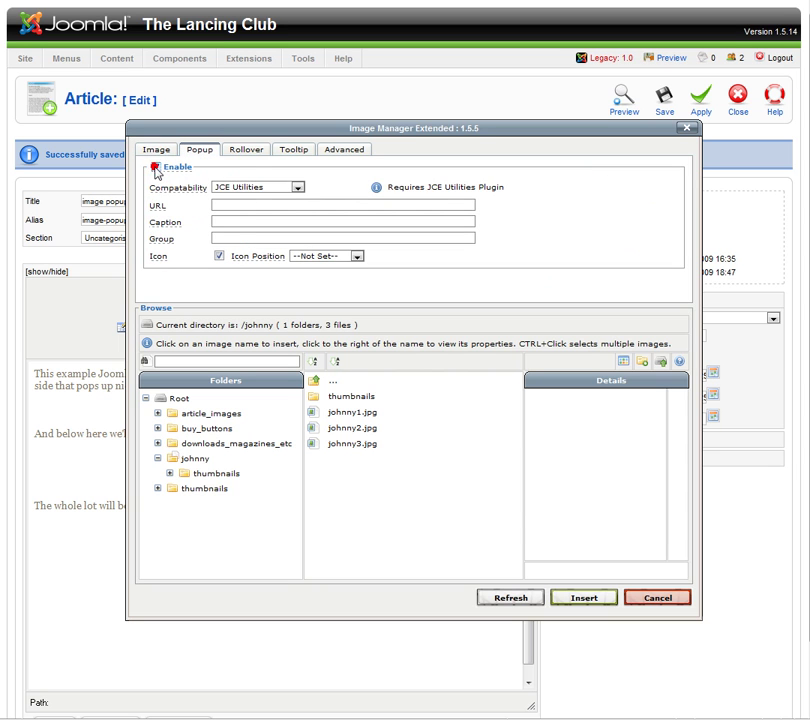
left_click(371, 431)
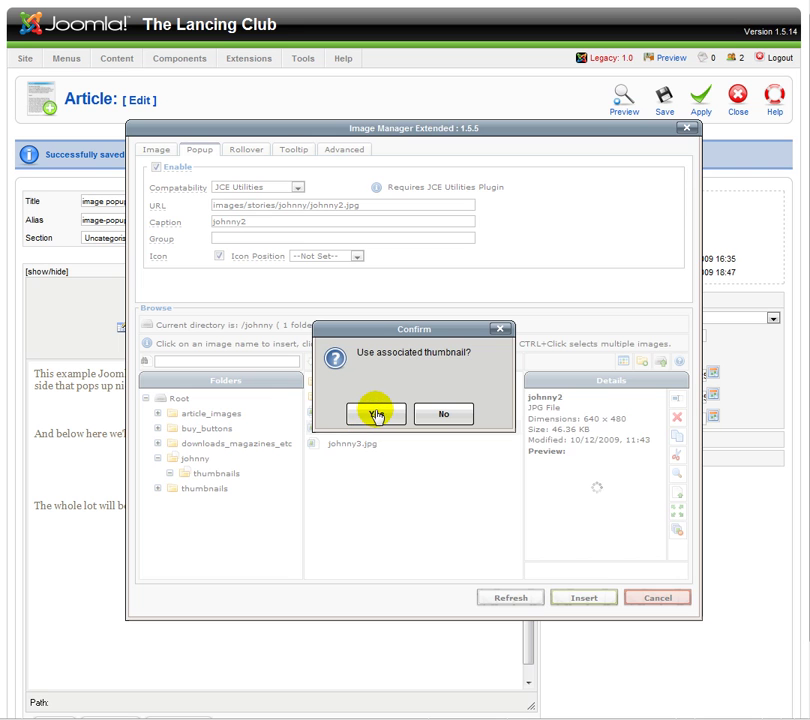
left_click(374, 415)
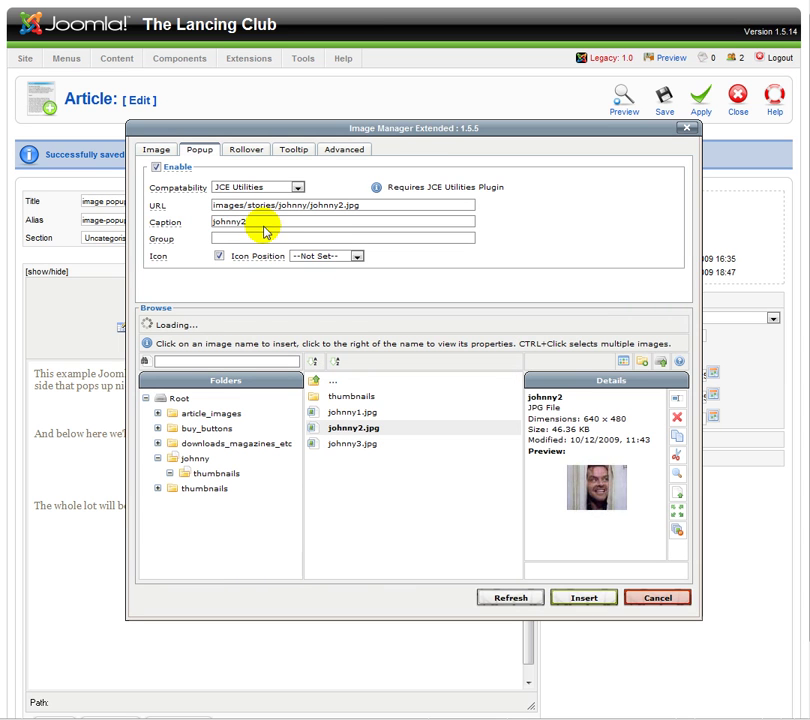
Set the johnny2.jpg popup's caption to "Here's Johnny from the Shining!" and its group to "johnny-gallery".
double_click(245, 221)
type("J")
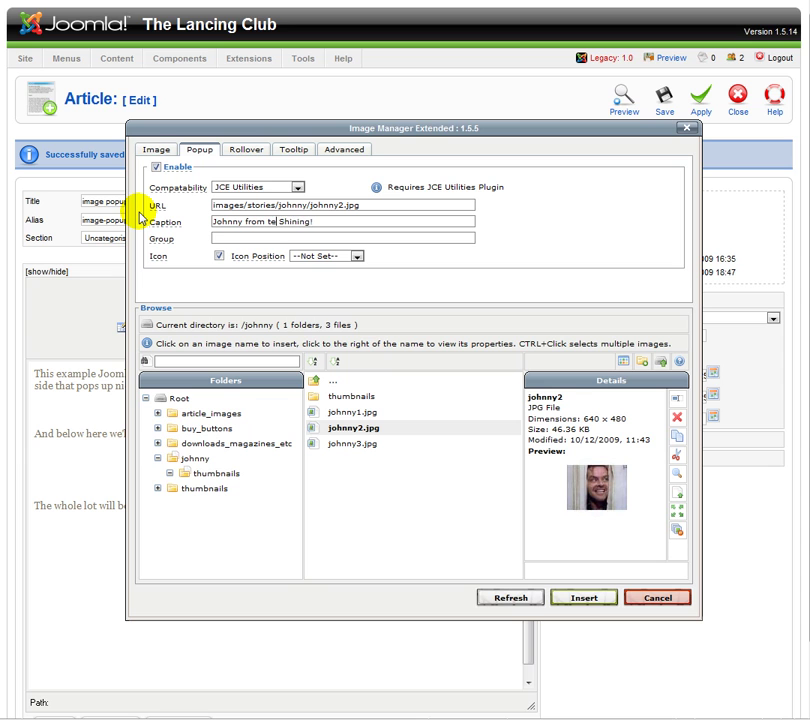
type("Here's")
left_click(209, 237)
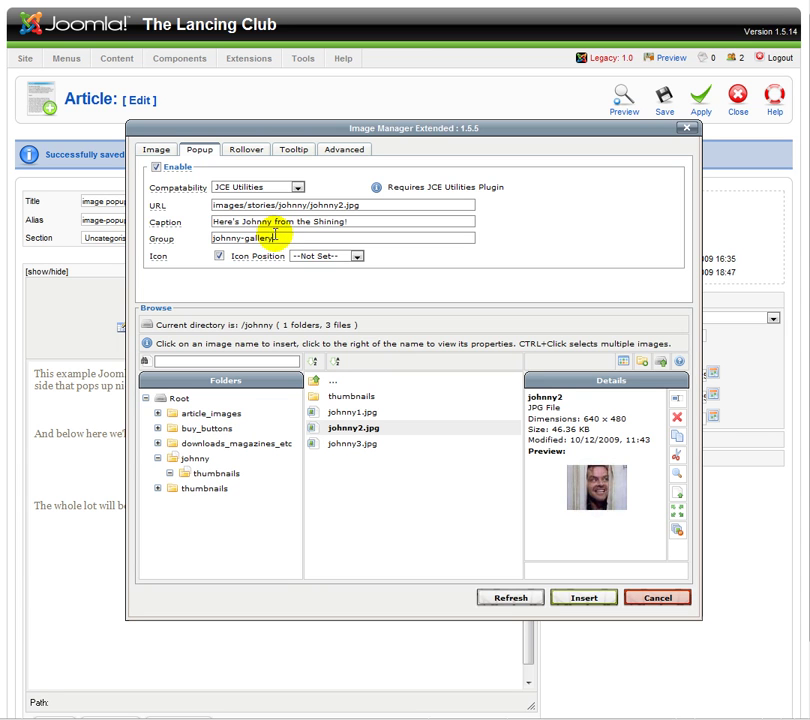
Copy the popup caption "Here's Johnny from the Shining!" into the image's title attribute and alternate text.
triple_click(354, 221)
key("ctrl+c")
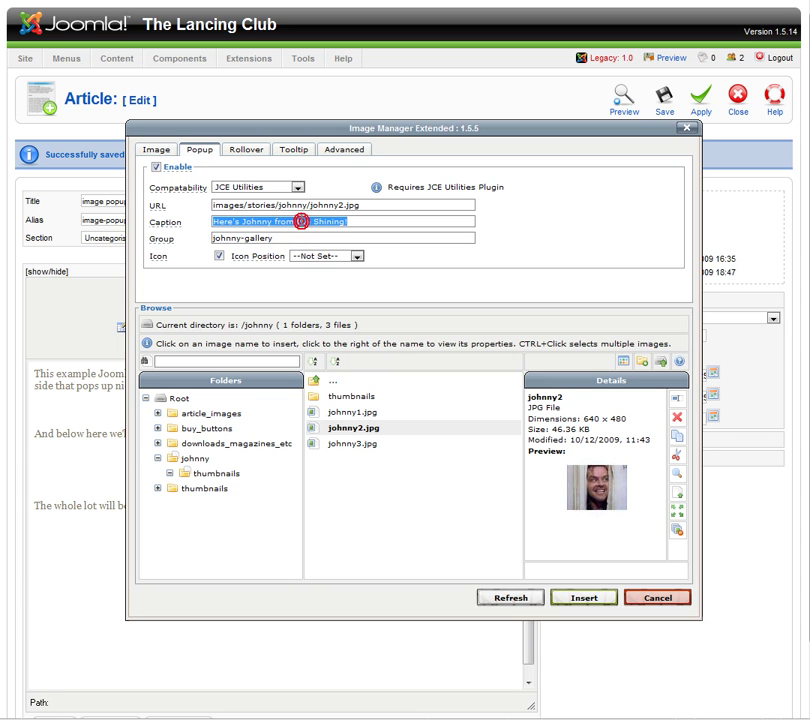
left_click(347, 151)
left_click(244, 235)
key("ctrl+v")
left_click(158, 150)
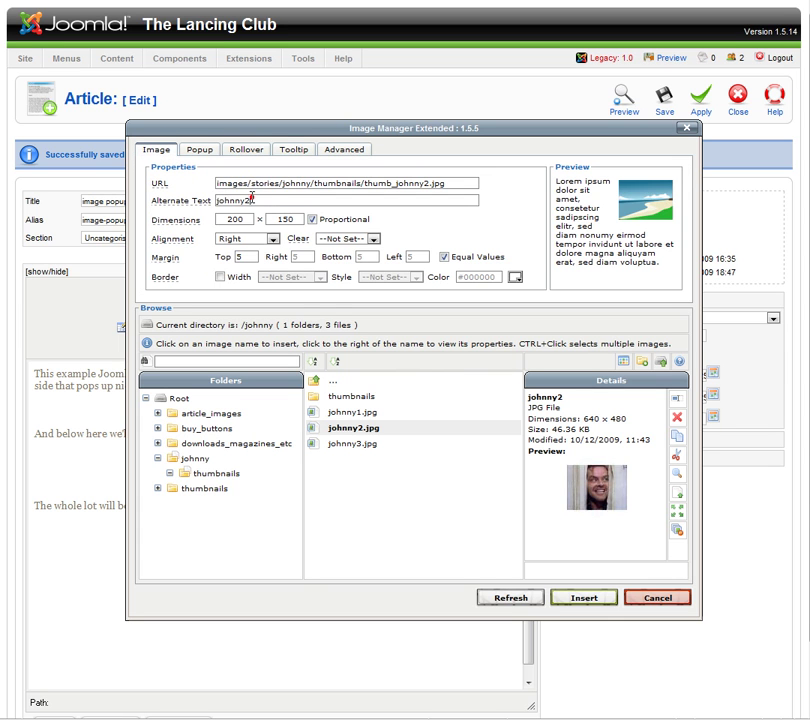
key("ctrl+v")
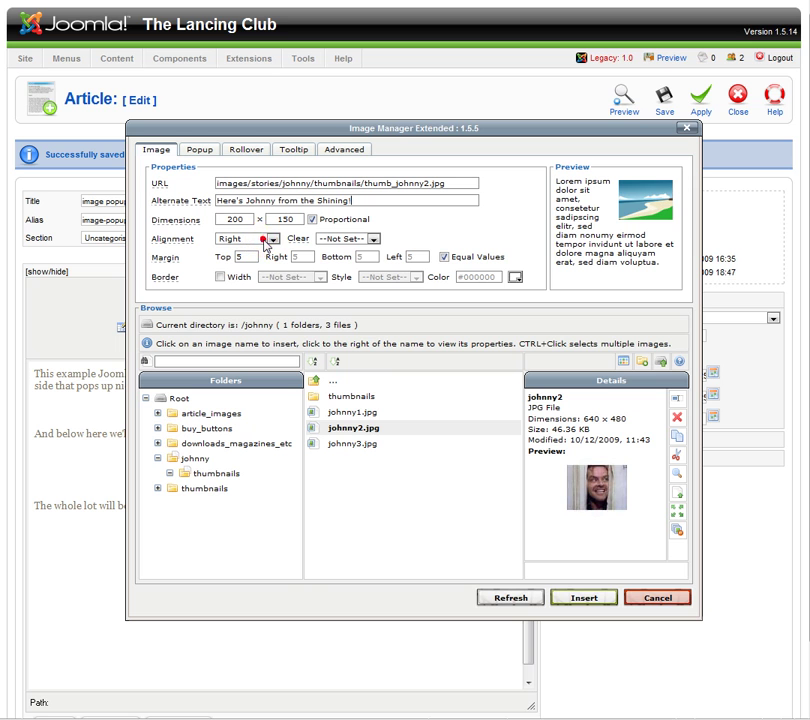
Set the johnny2 image's alignment to Not Set and insert its thumbnail into the article.
left_click(270, 241)
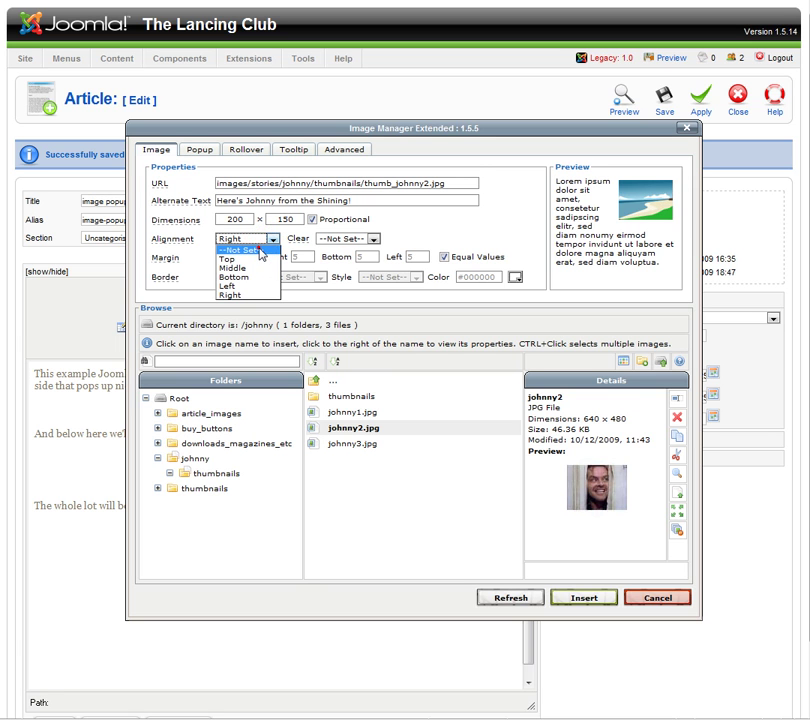
left_click(250, 250)
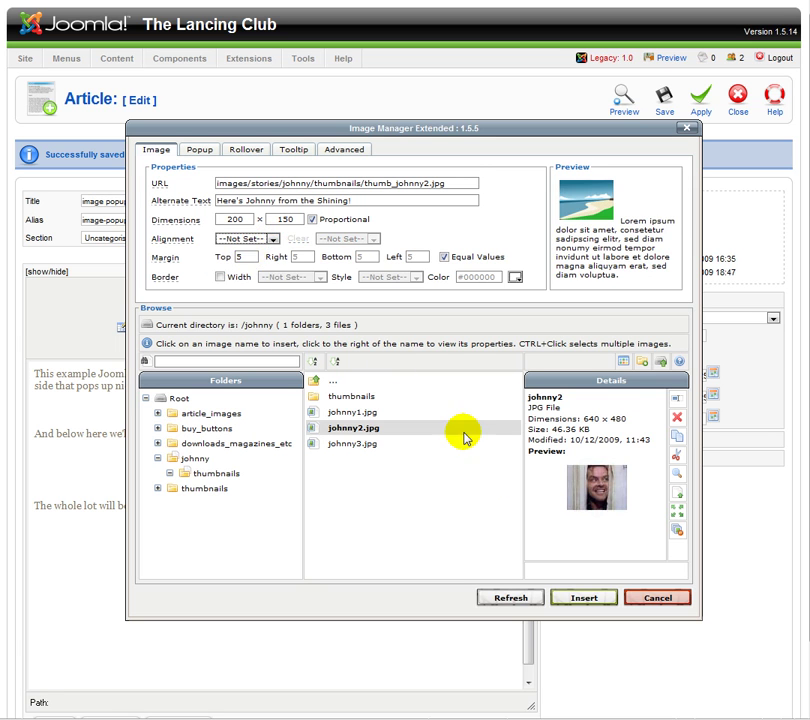
left_click(576, 596)
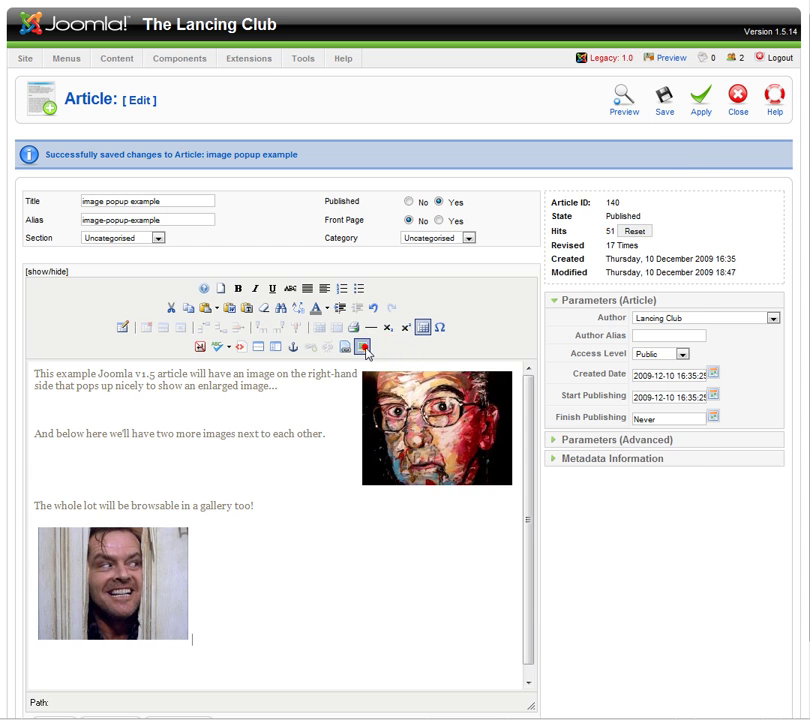
Start another image beside the johnny2 thumbnail with popup enabled, choosing johnny3.jpg and its associated thumbnail.
left_click(362, 346)
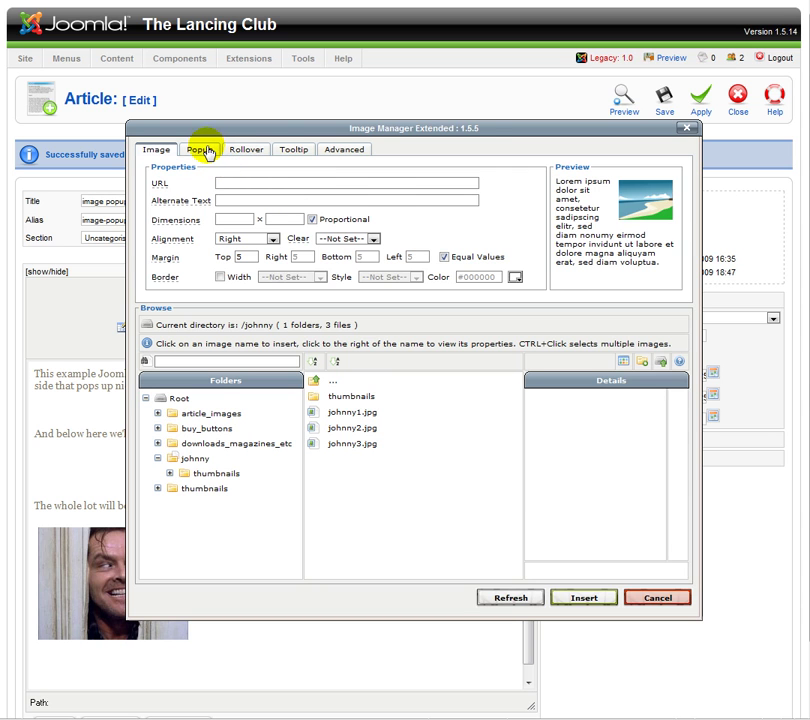
left_click(201, 150)
left_click(156, 168)
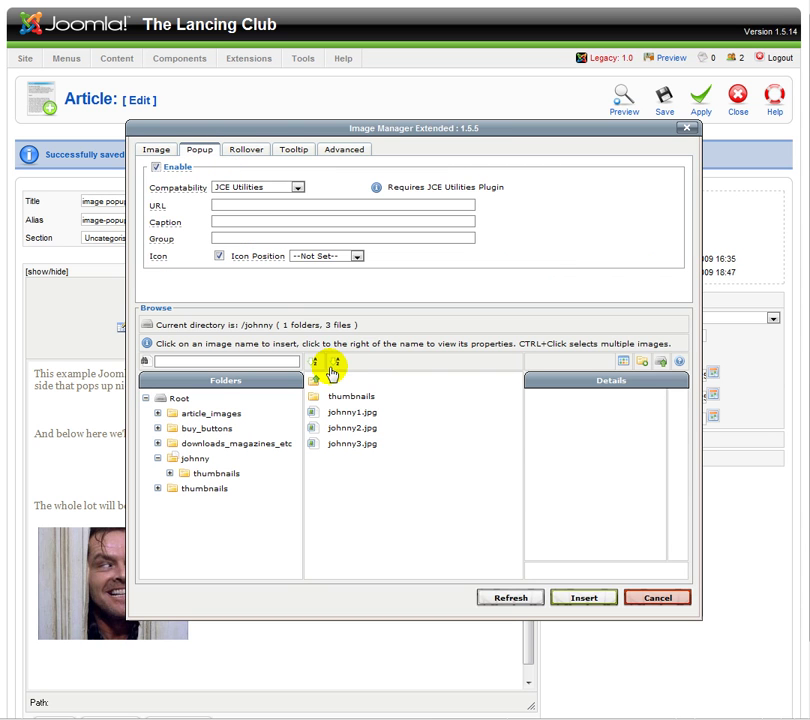
left_click(358, 448)
left_click(360, 449)
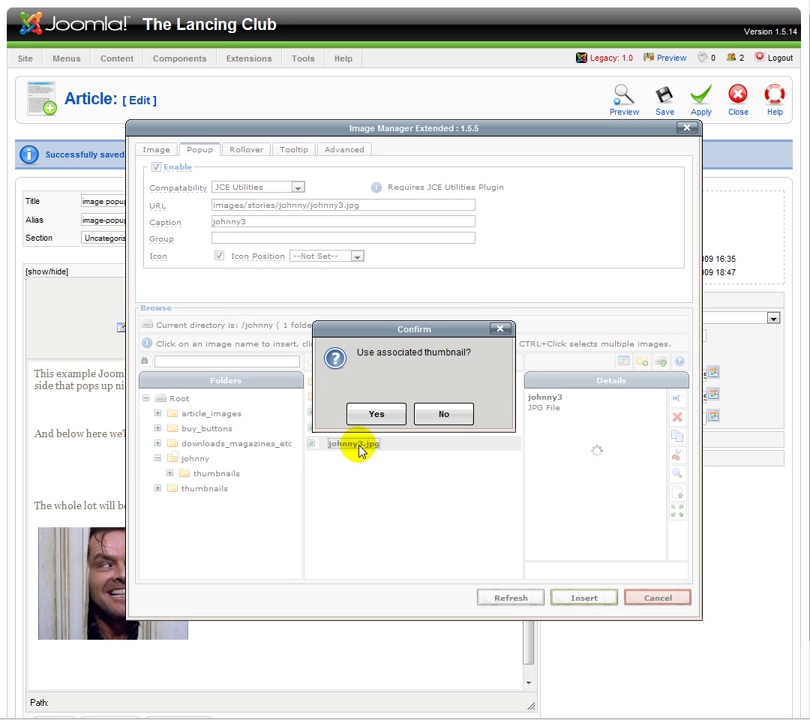
left_click(376, 414)
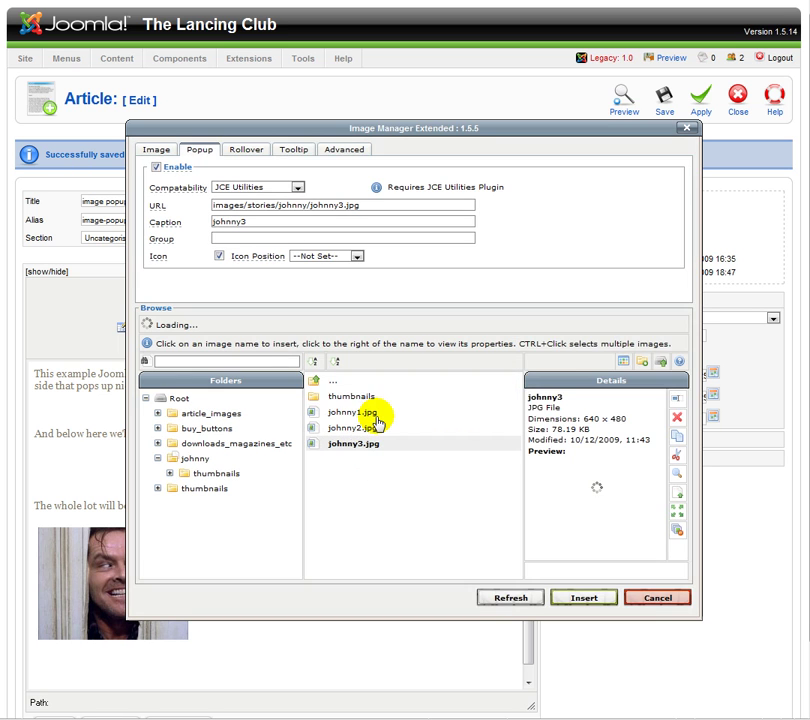
Set the johnny3.jpg popup's caption to "Johhny Cash", copy that text, and assign the group "johnny-gallery".
left_click_drag(250, 222, 185, 223)
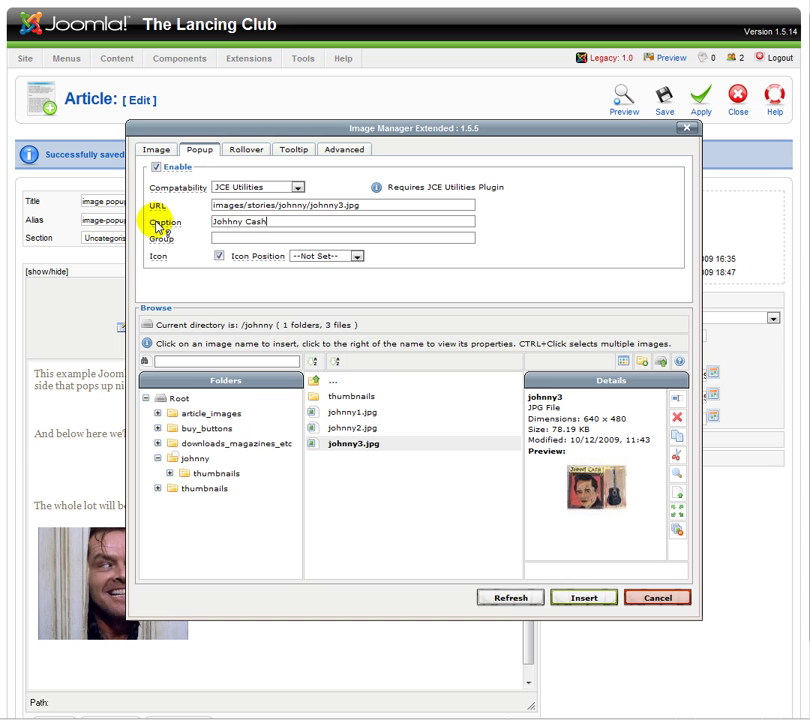
triple_click(221, 226)
key("ctrl+c")
left_click(228, 240)
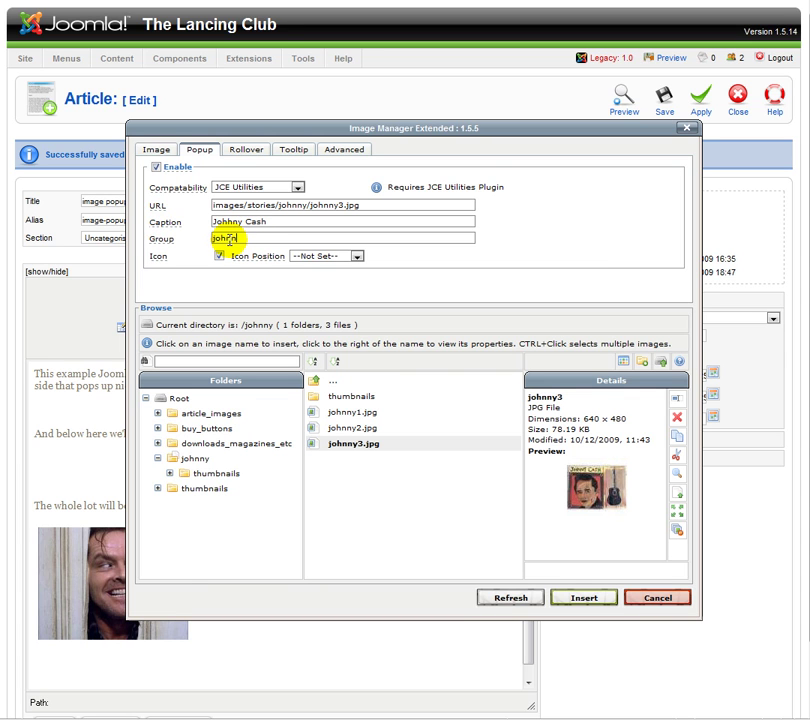
type("johnny-gallery")
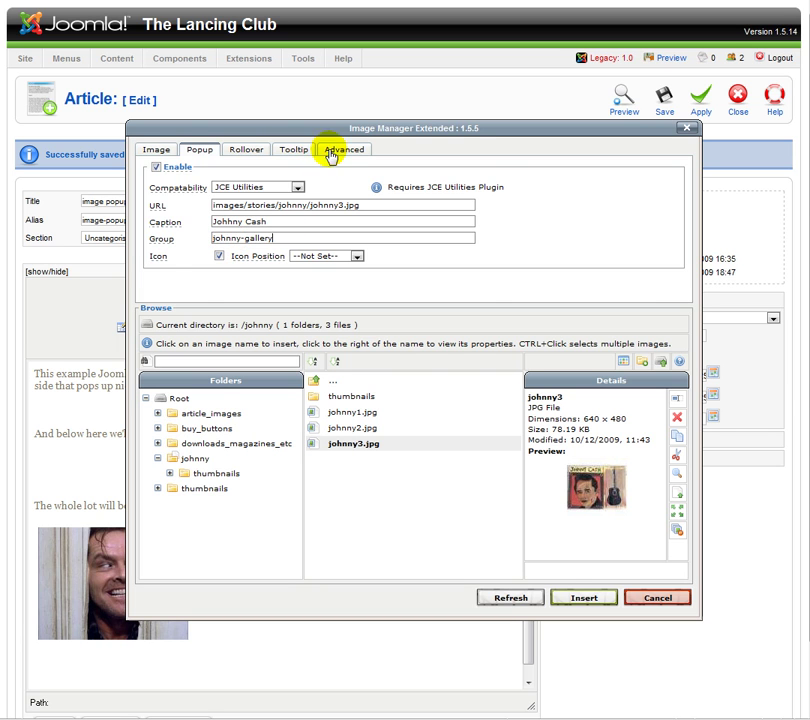
Paste the copied caption "Johhny Cash" into the image's title attribute and alternate text.
left_click(329, 163)
left_click(253, 236)
key("ctrl+v")
left_click(157, 149)
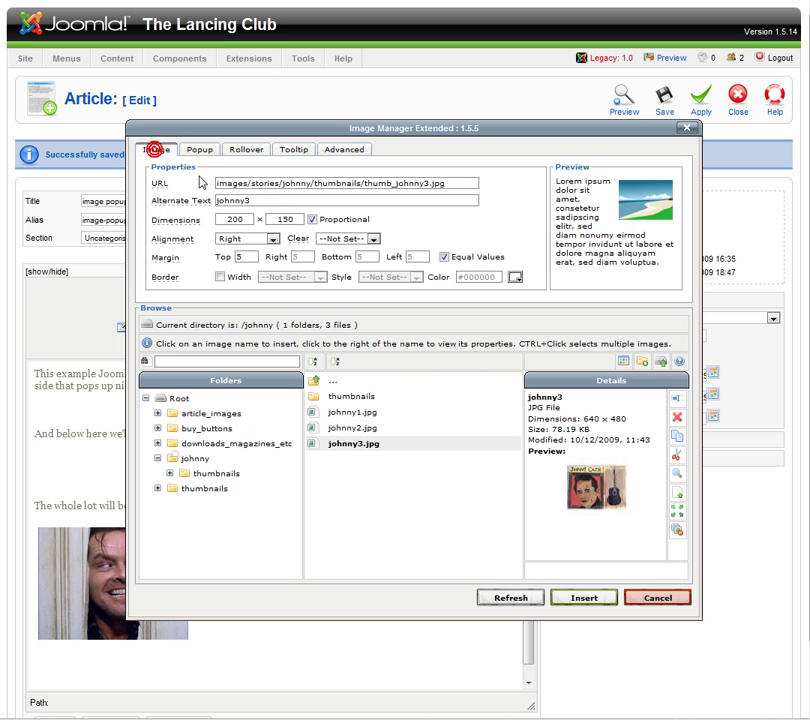
double_click(244, 198)
key("ctrl+v")
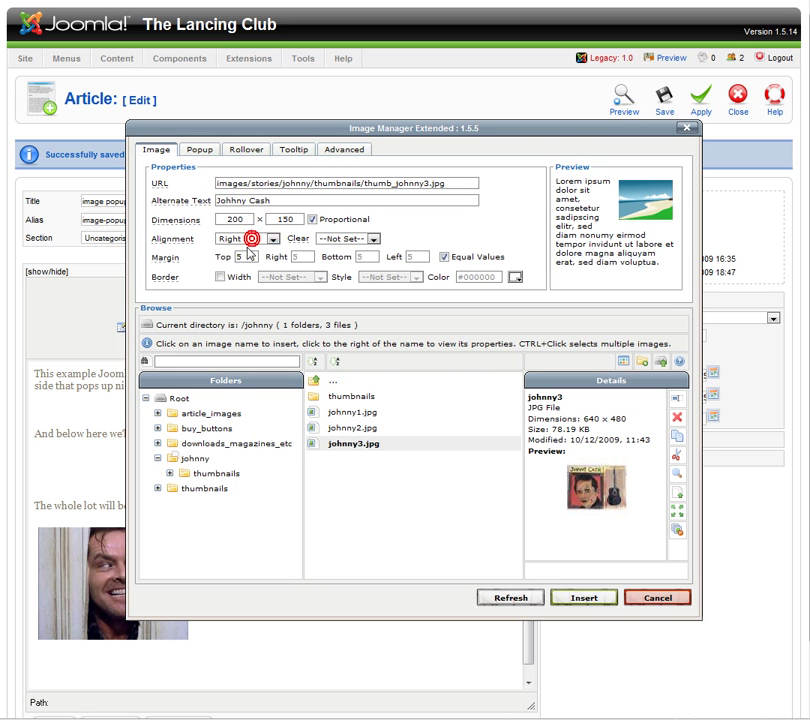
Insert the johnny3 thumbnail into the article with alignment Not Set and apply the article changes.
left_click(252, 239)
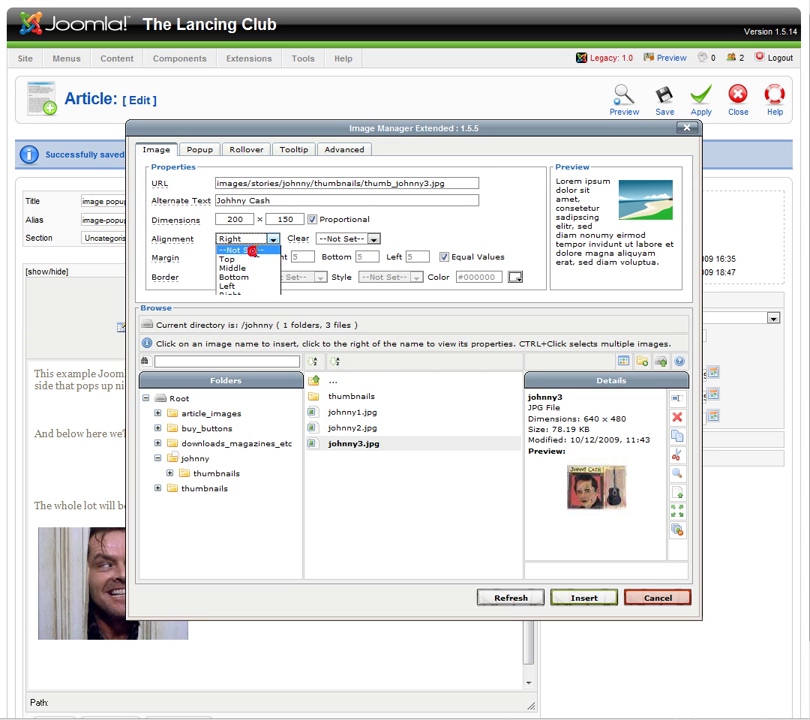
left_click(252, 251)
left_click(578, 600)
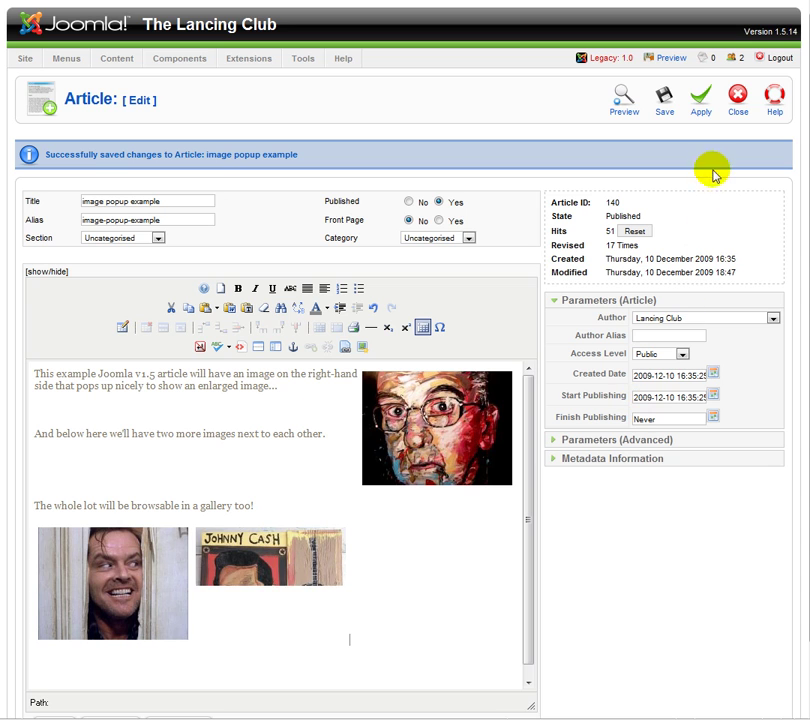
left_click(699, 97)
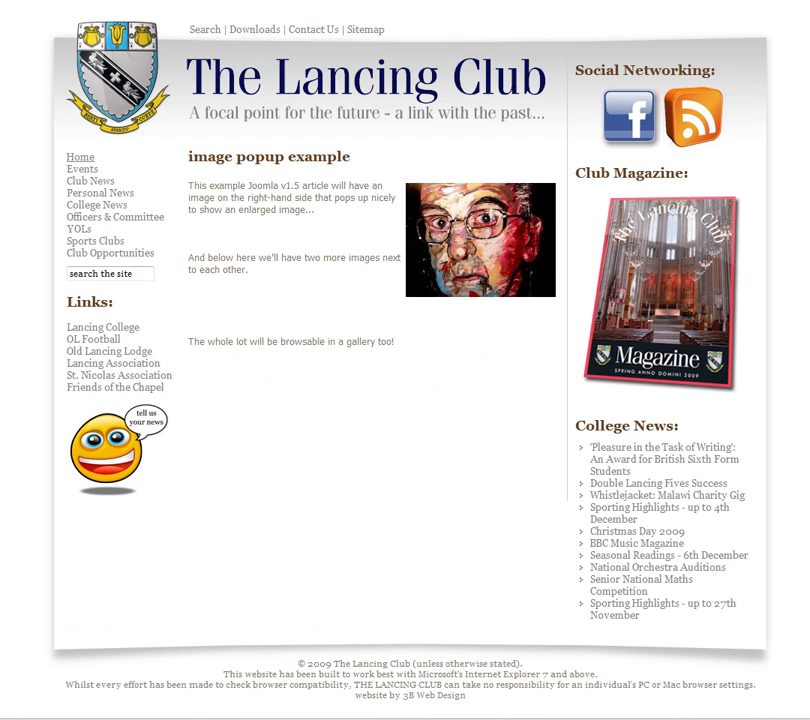
Open the johnny2 popup on the published page, browse images 1 and 3 of the gallery, go back one image and close it.
left_click(599, 113)
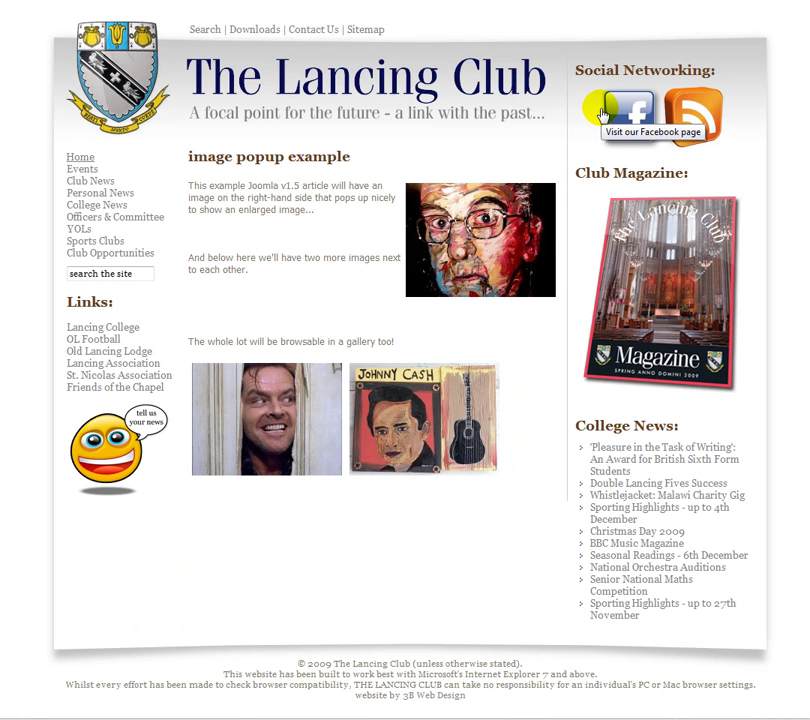
left_click(311, 382)
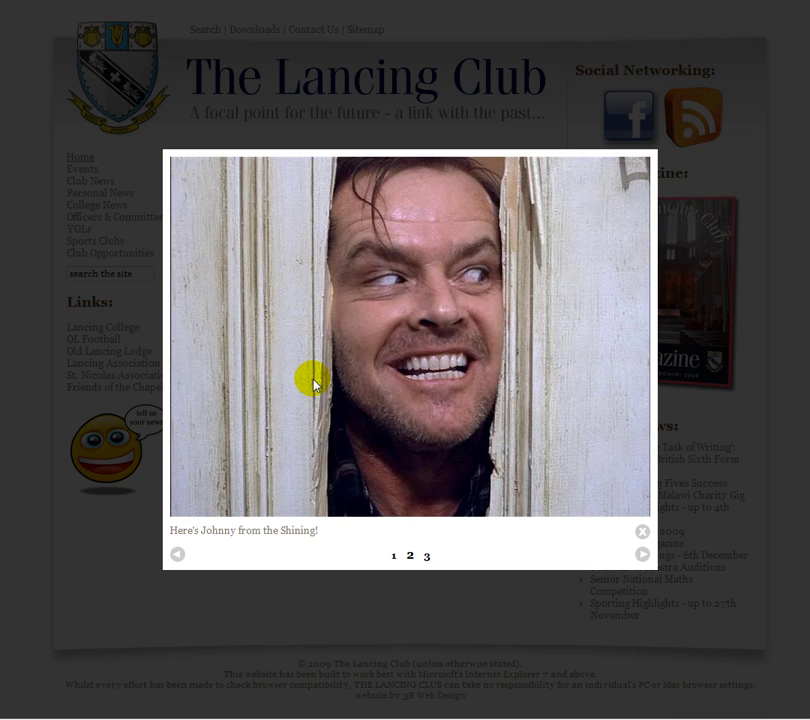
left_click(395, 557)
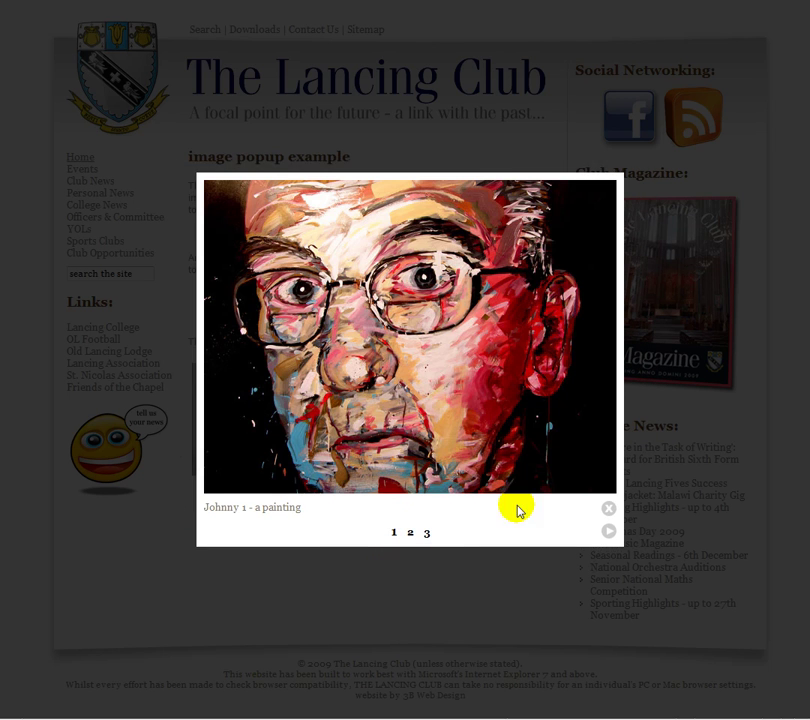
left_click(427, 533)
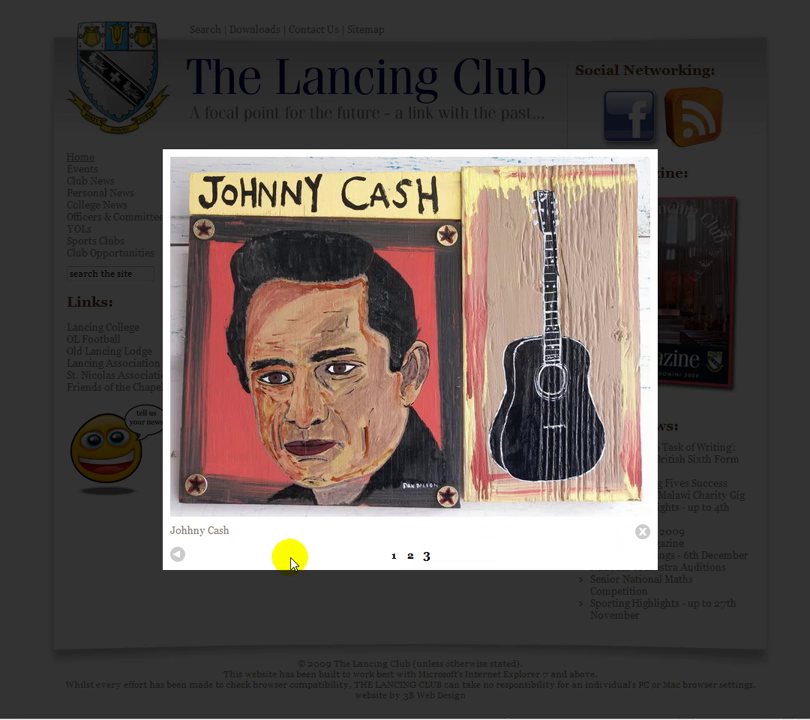
left_click(178, 556)
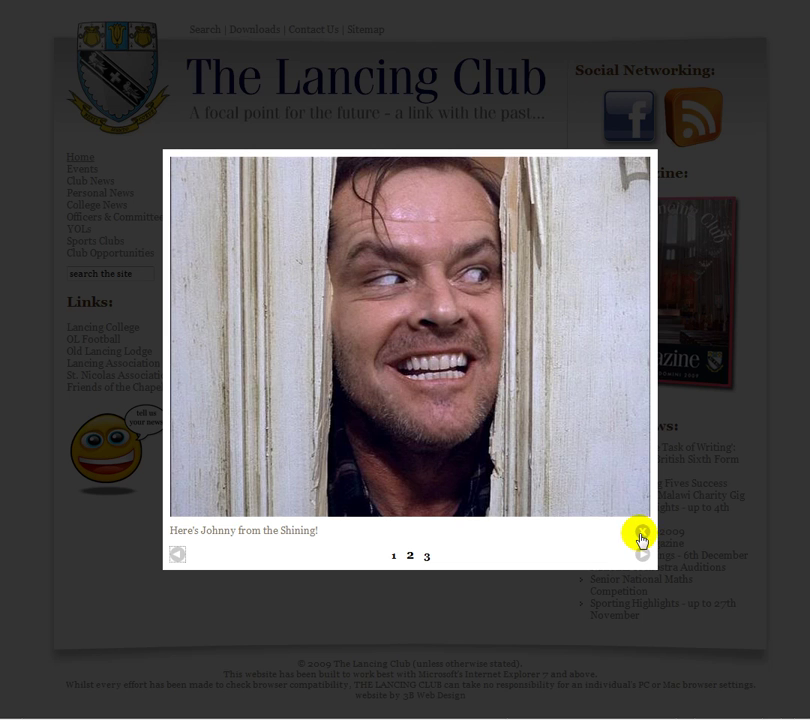
left_click(642, 531)
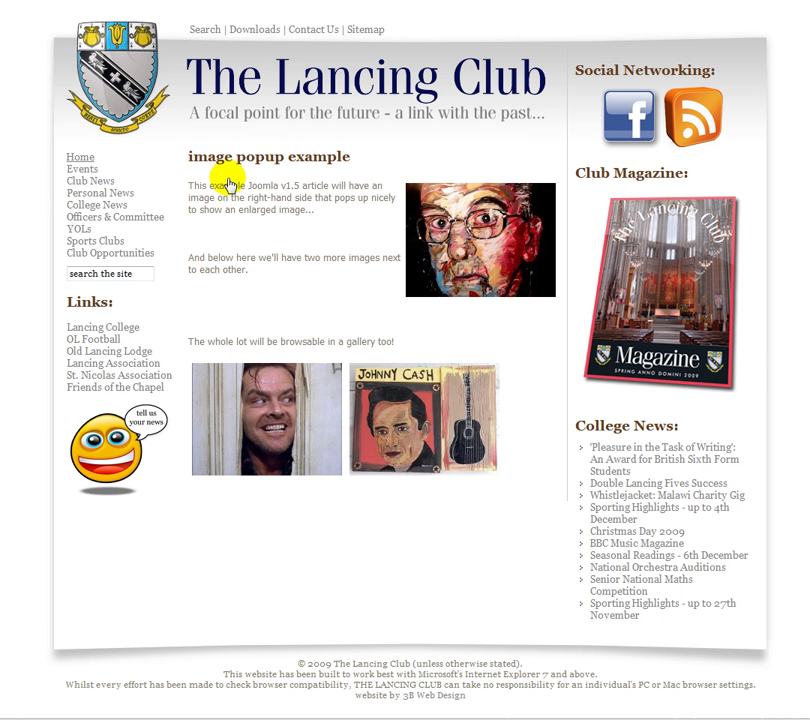